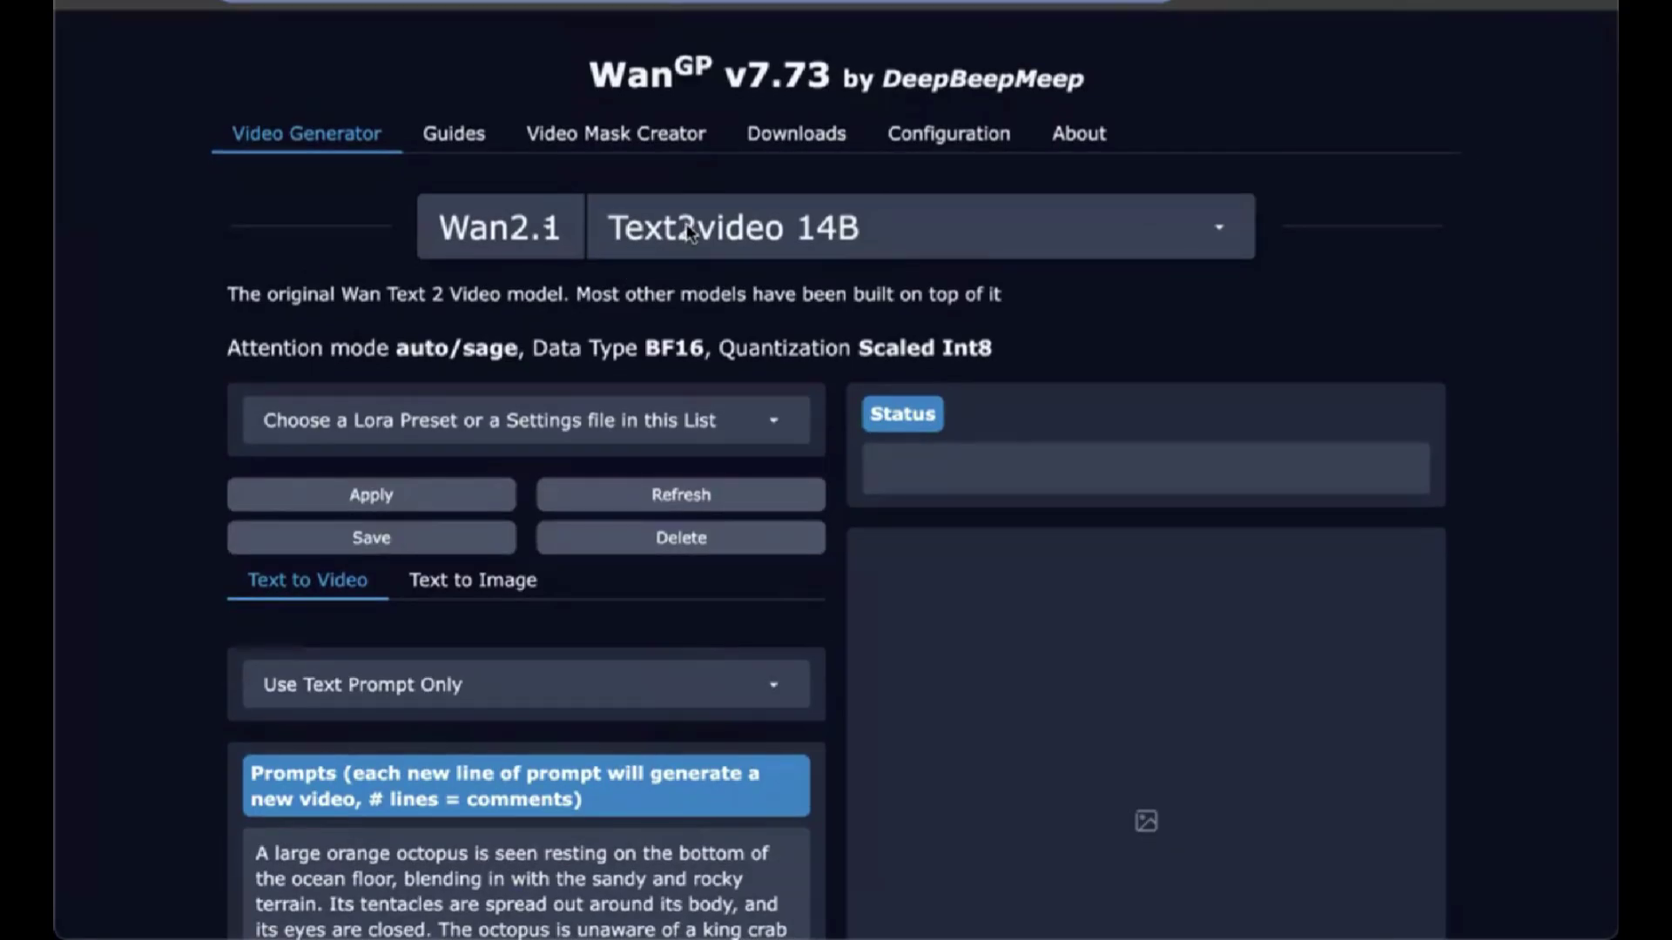
# Step: Pick Vace Multitalk FusioniX 14B from the model list and scroll down to its input options
pyautogui.click(689, 232)
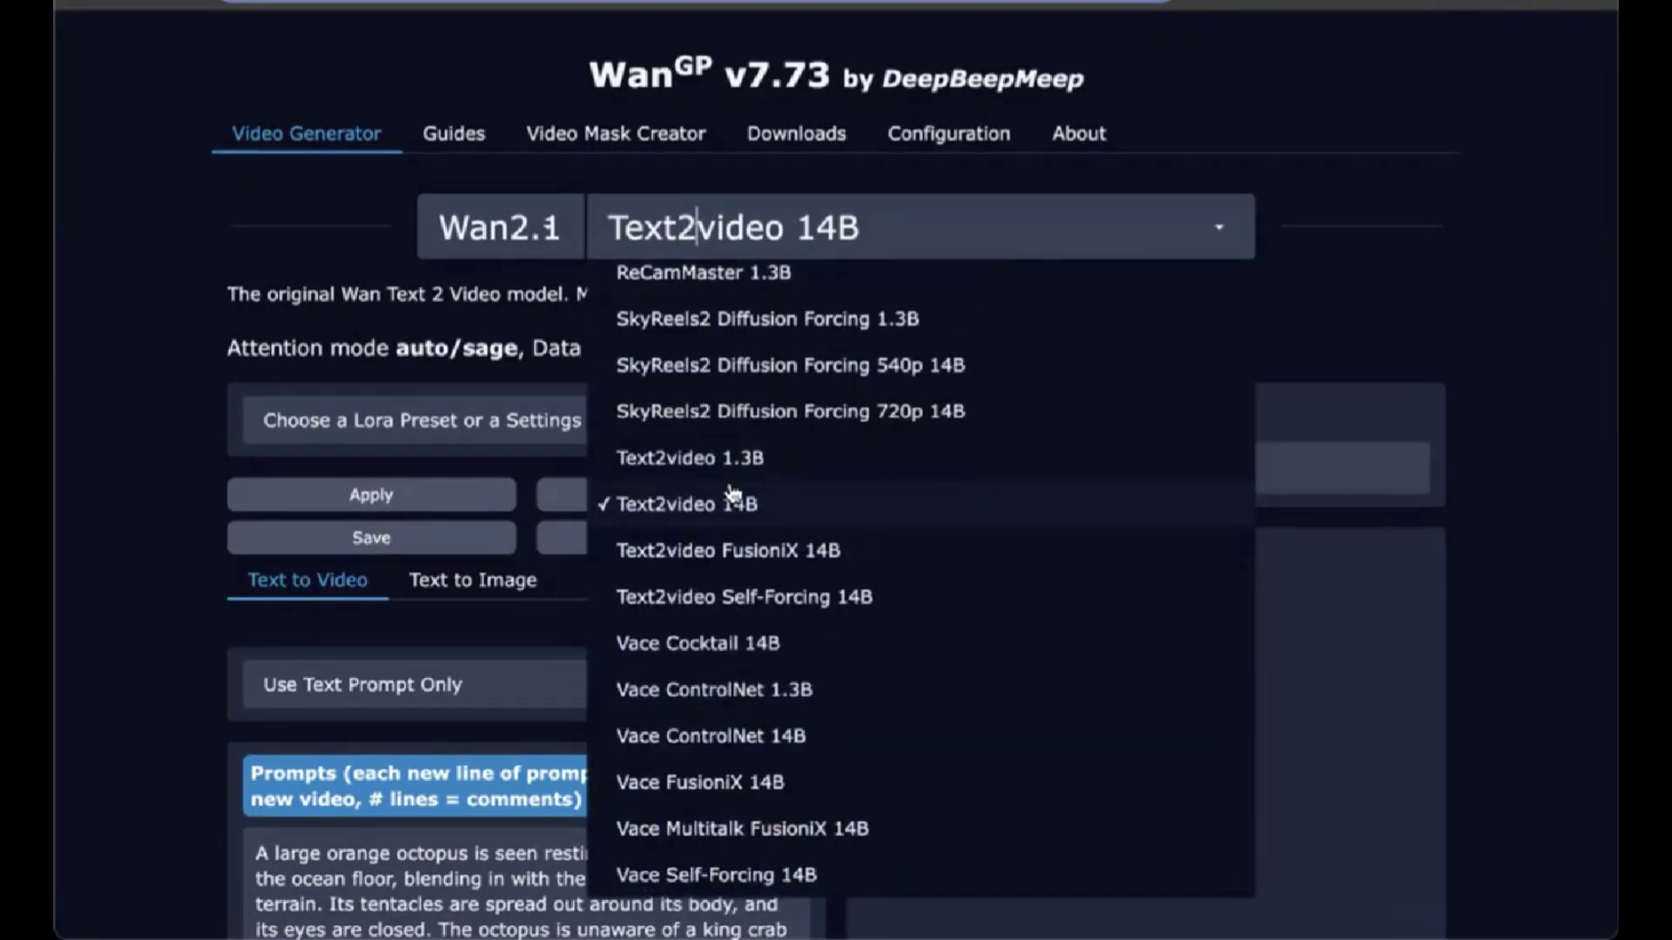
pyautogui.click(744, 829)
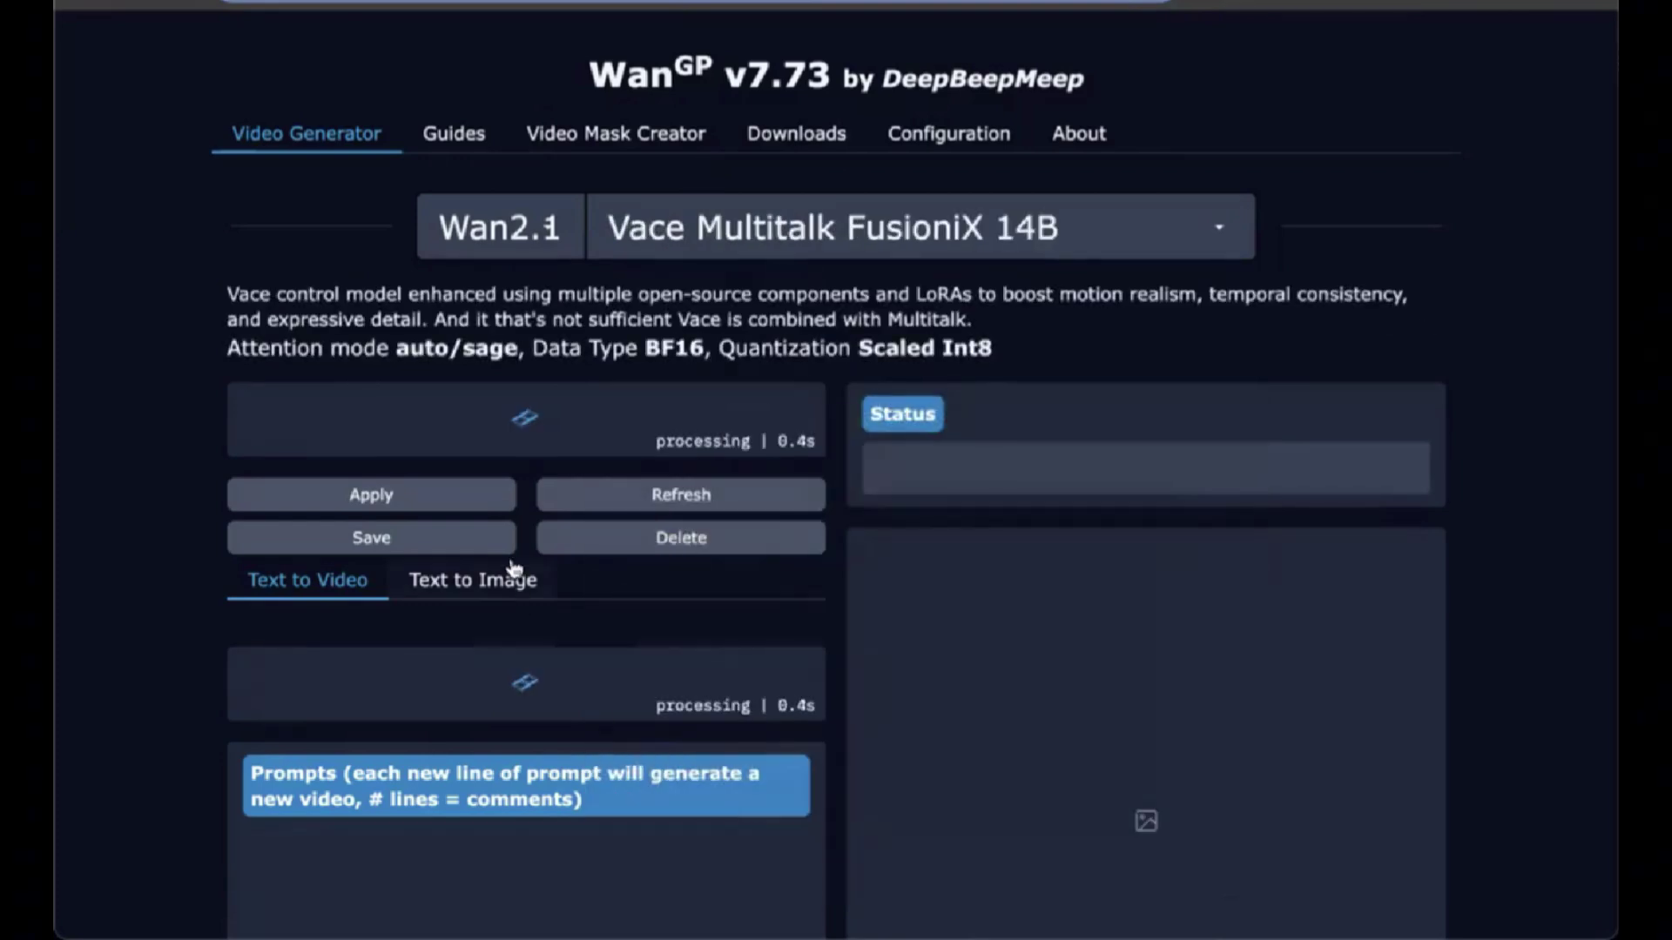
pyautogui.scroll(-3, 514, 570)
pyautogui.scroll(-1, 347, 503)
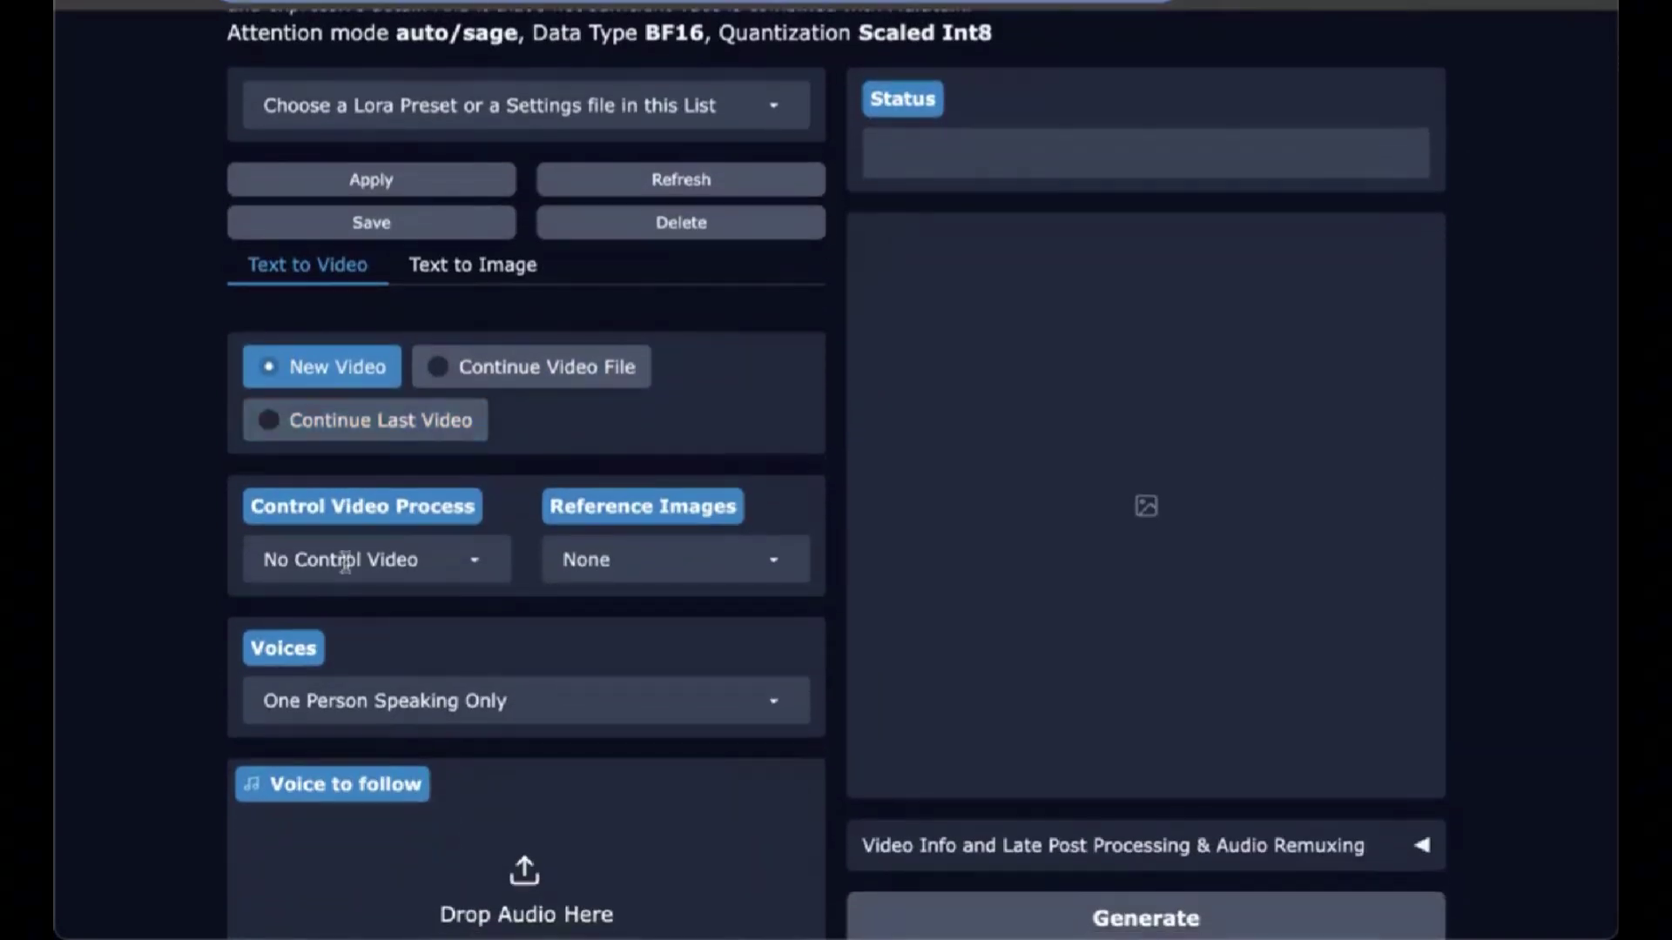
pyautogui.click(471, 566)
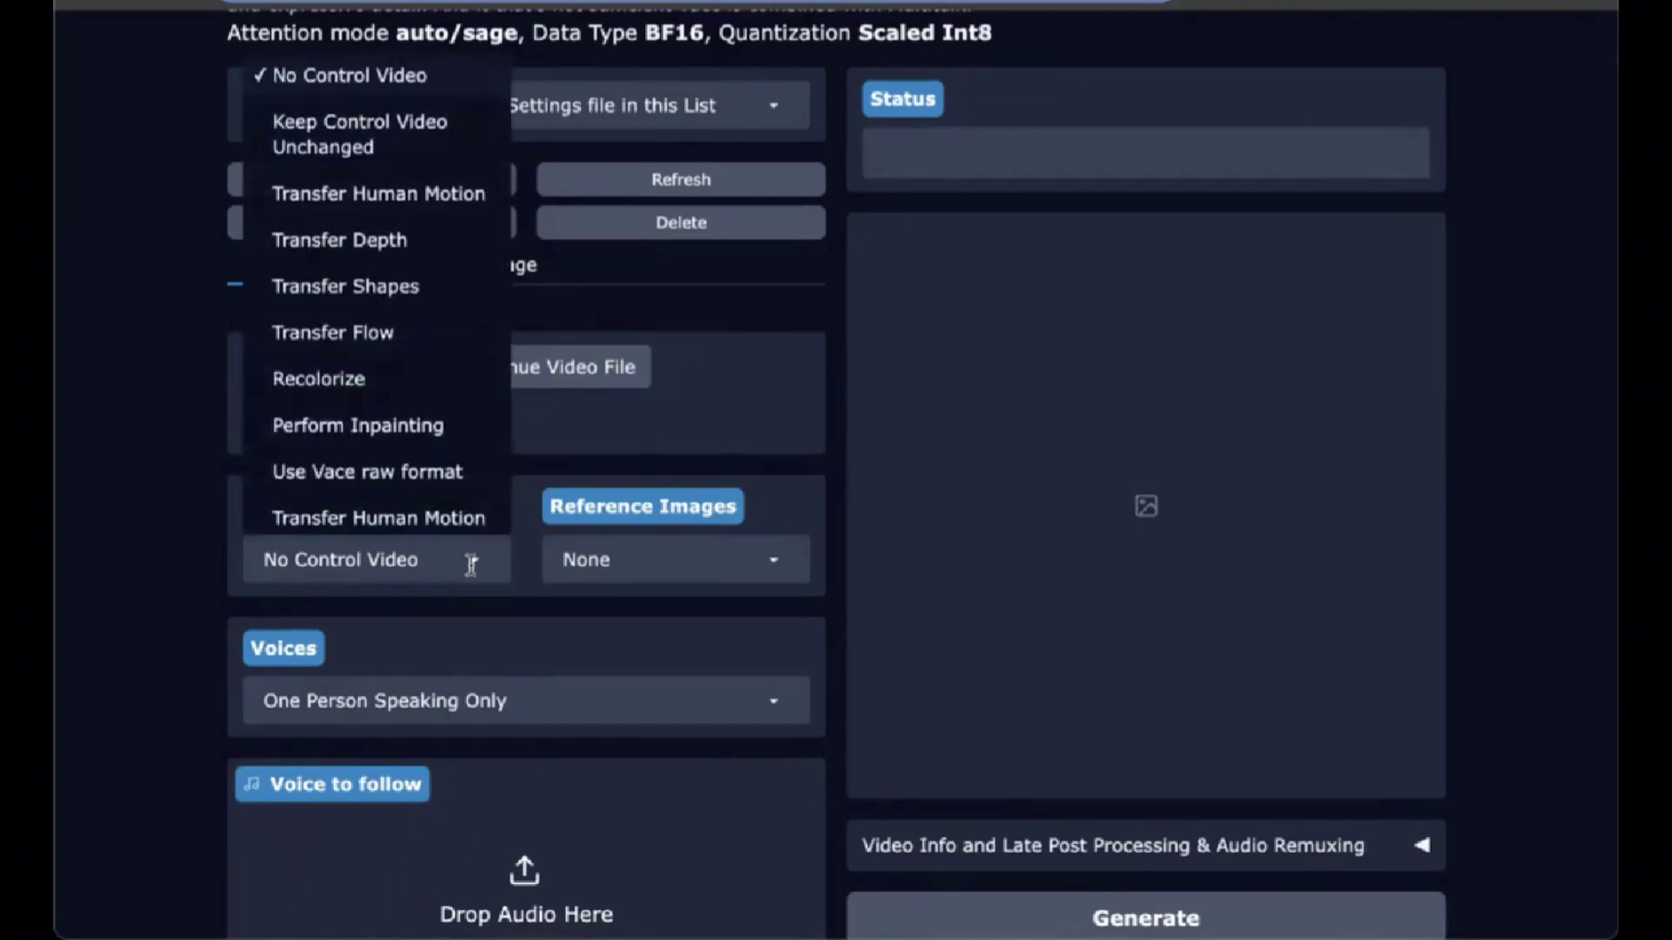
pyautogui.click(369, 207)
pyautogui.scroll(-1, 369, 208)
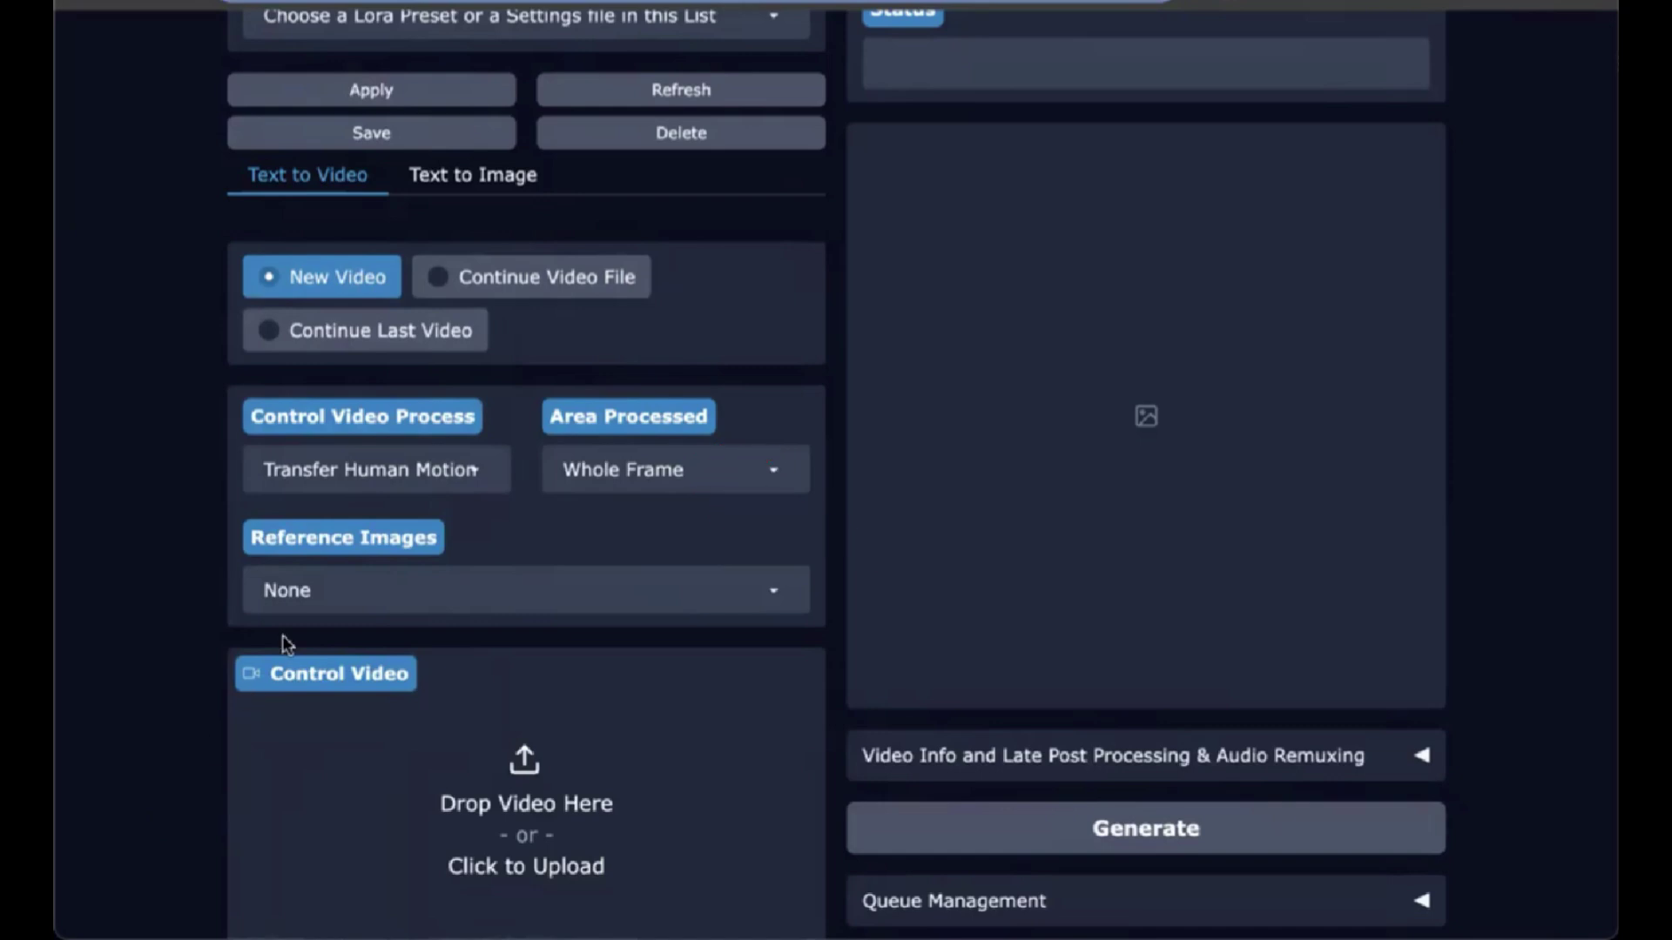
pyautogui.scroll(-1, 284, 641)
pyautogui.scroll(-1, 282, 634)
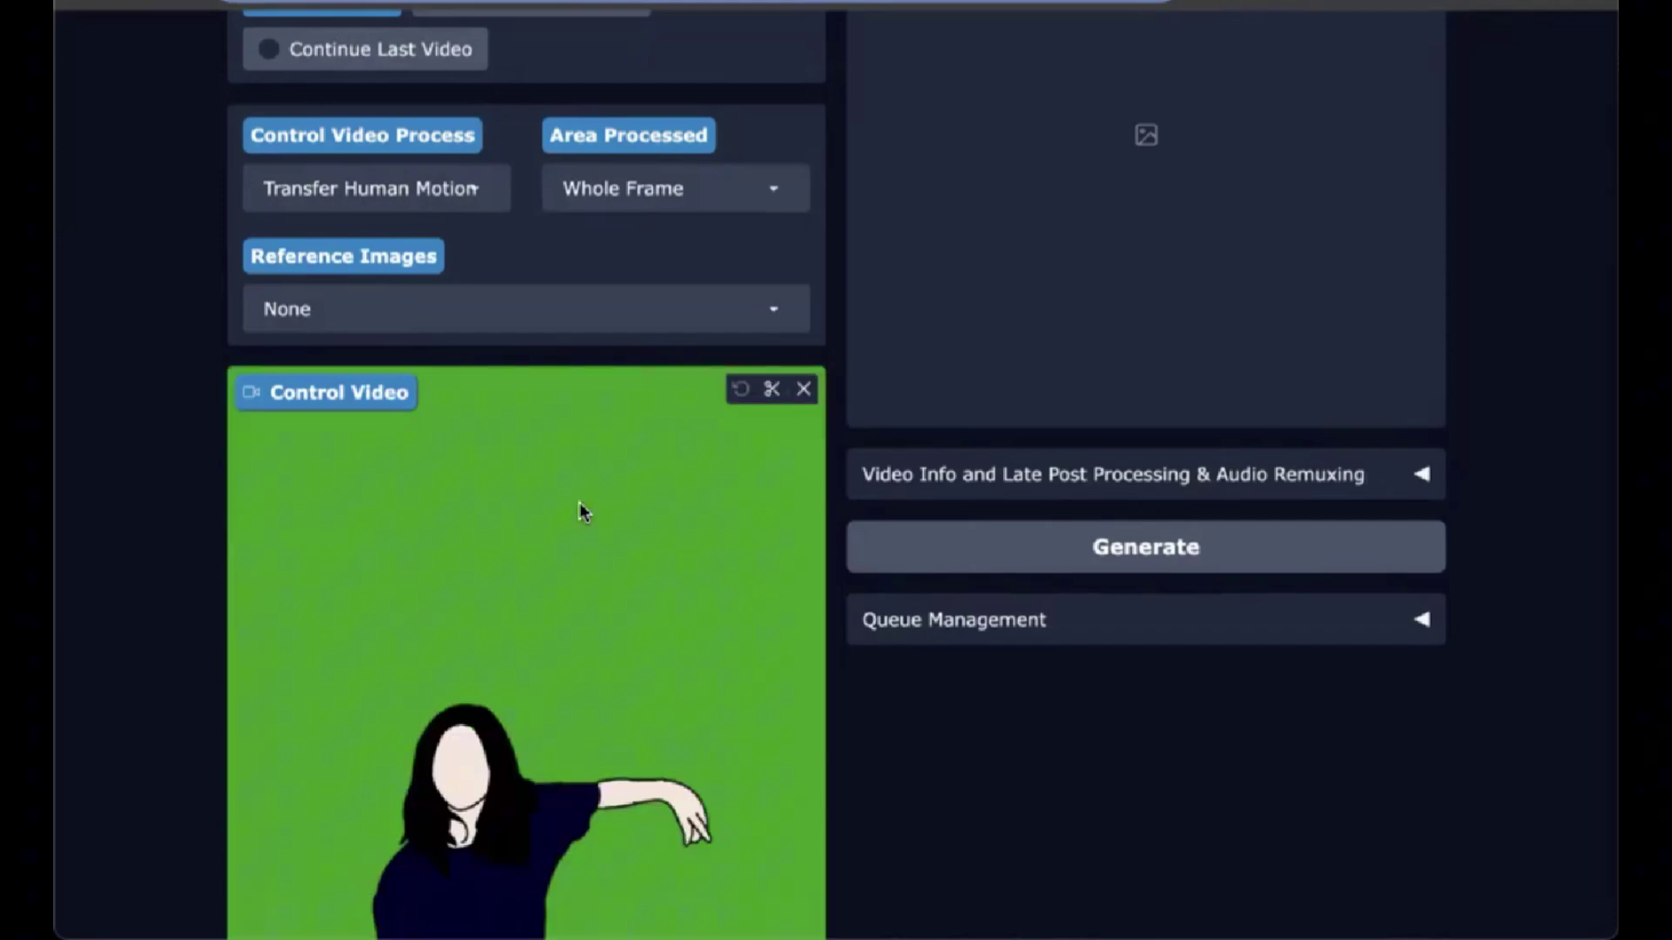
pyautogui.scroll(-1, 584, 512)
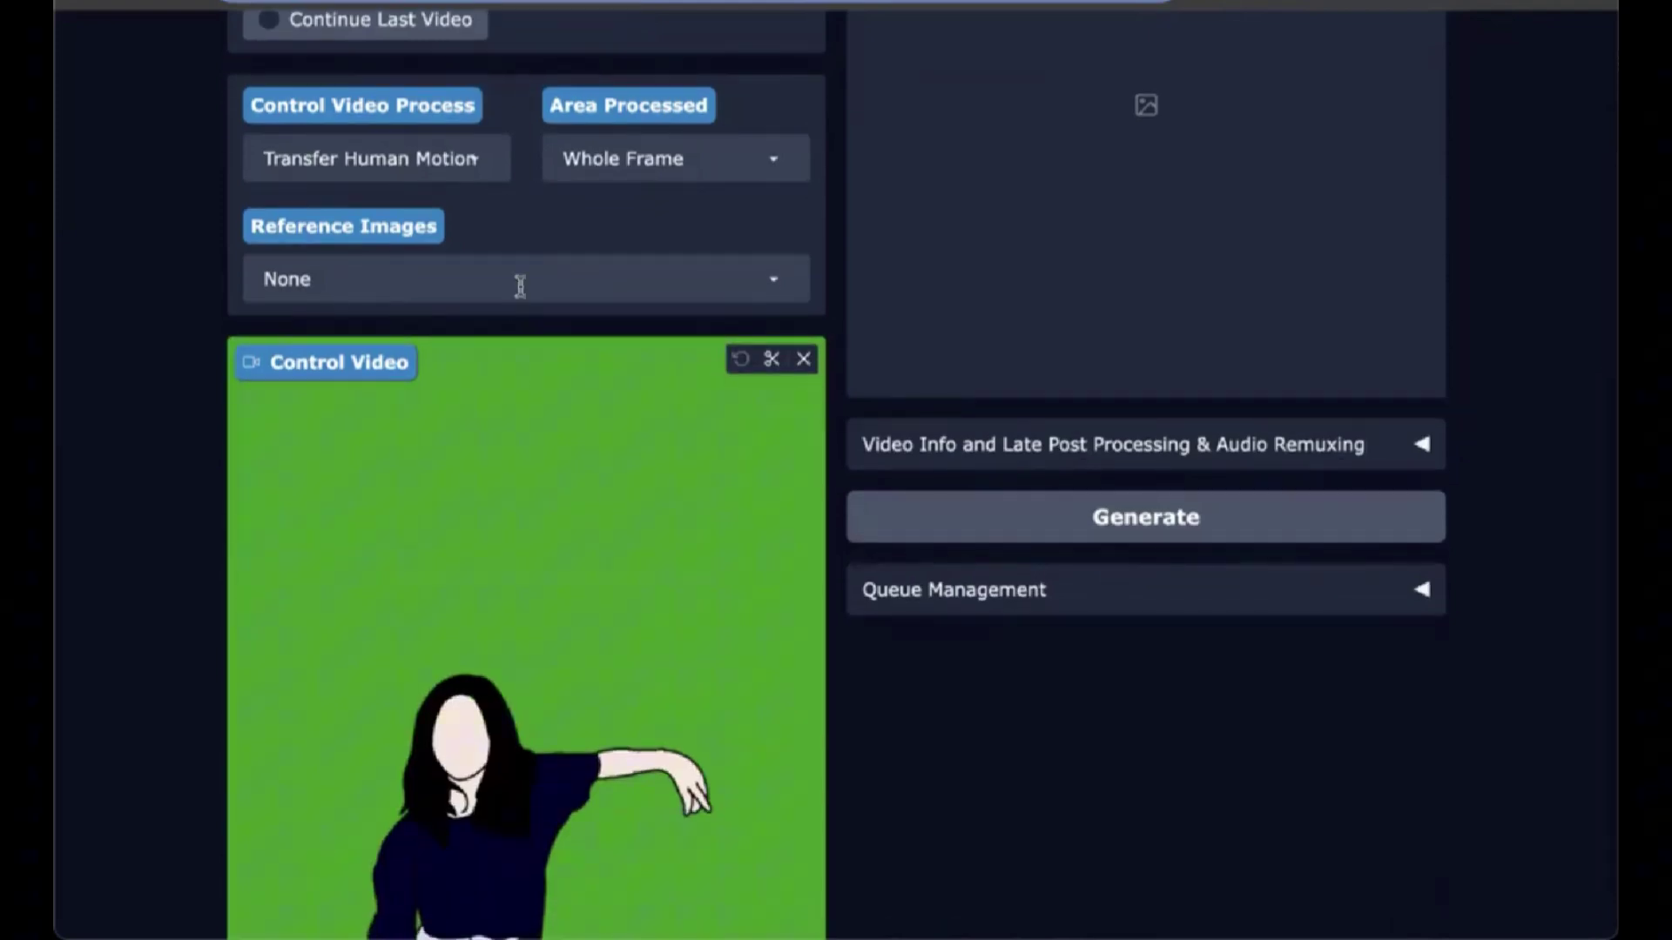
# Step: Set Reference Images to Inject only People / Objects and drop in the polar bear classroom image
pyautogui.scroll(1, 520, 285)
pyautogui.click(776, 293)
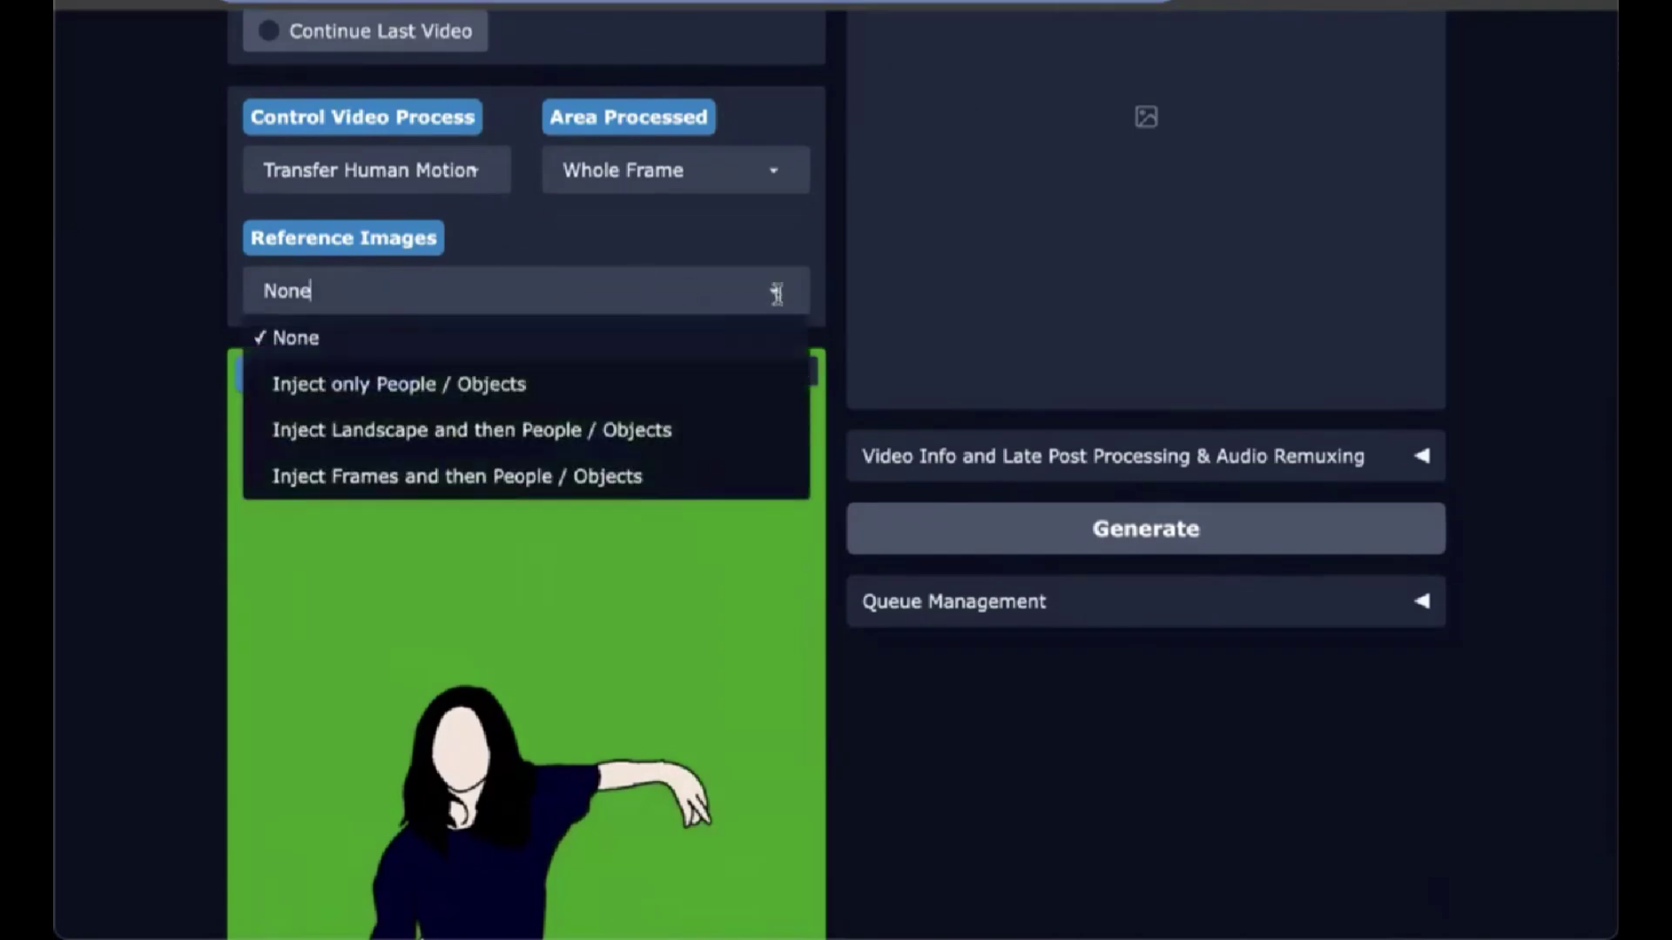
pyautogui.click(581, 388)
pyautogui.scroll(-3, 582, 388)
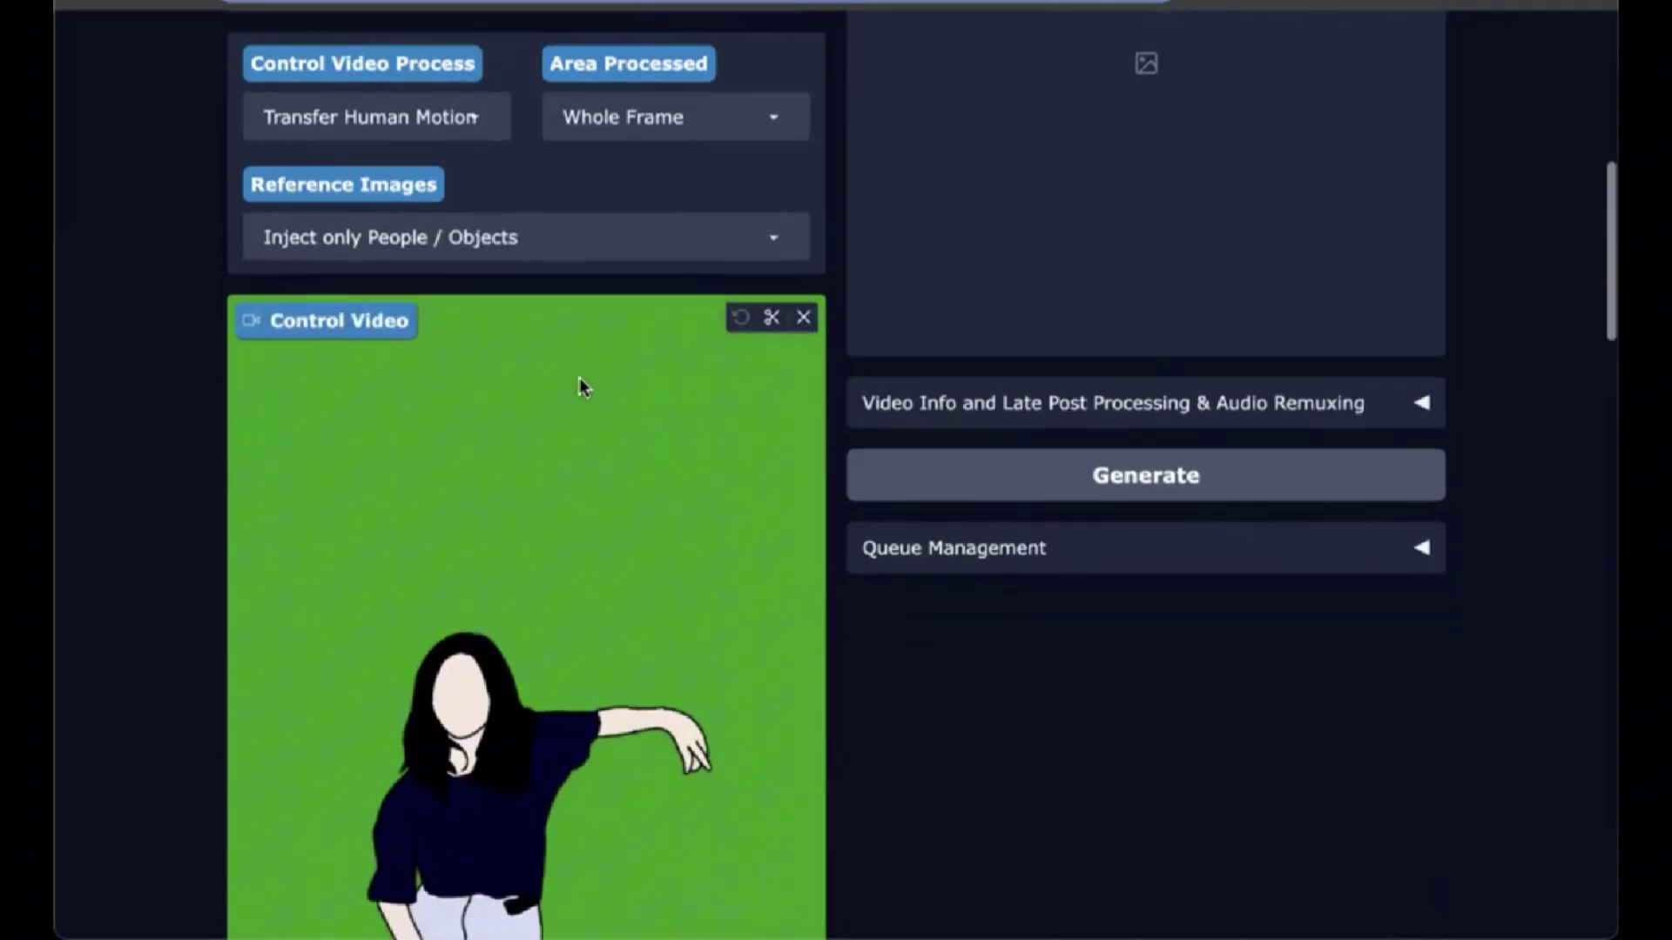
pyautogui.scroll(-10, 581, 388)
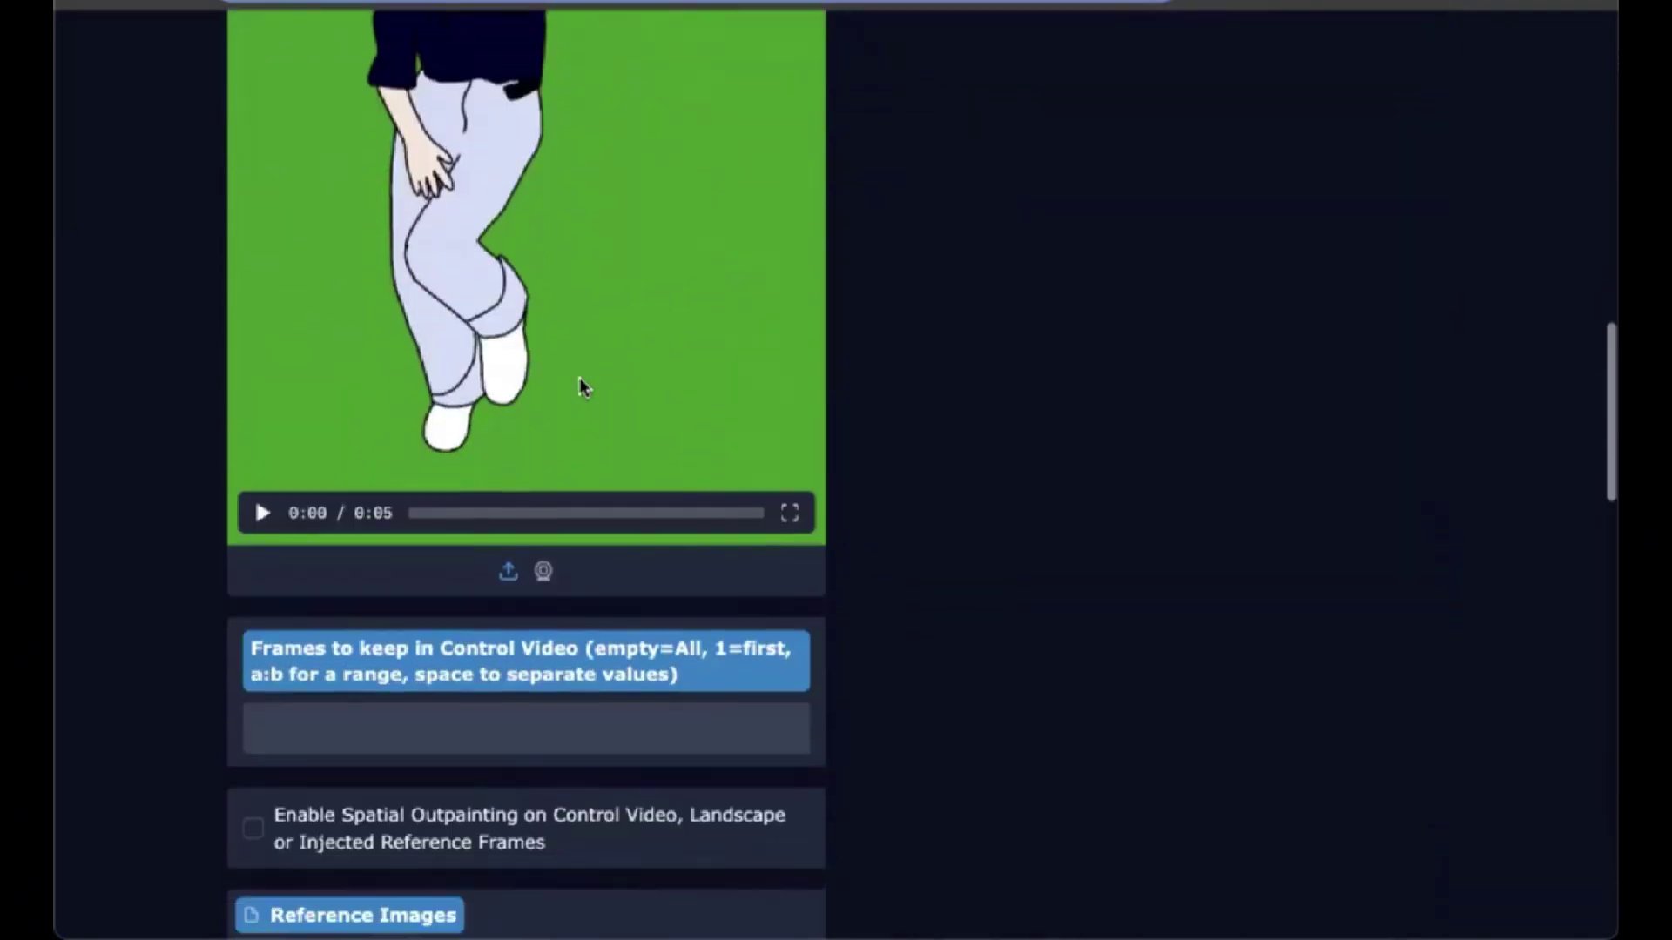
pyautogui.scroll(-4, 581, 387)
pyautogui.moveTo(578, 380); pyautogui.dragTo(561, 540)
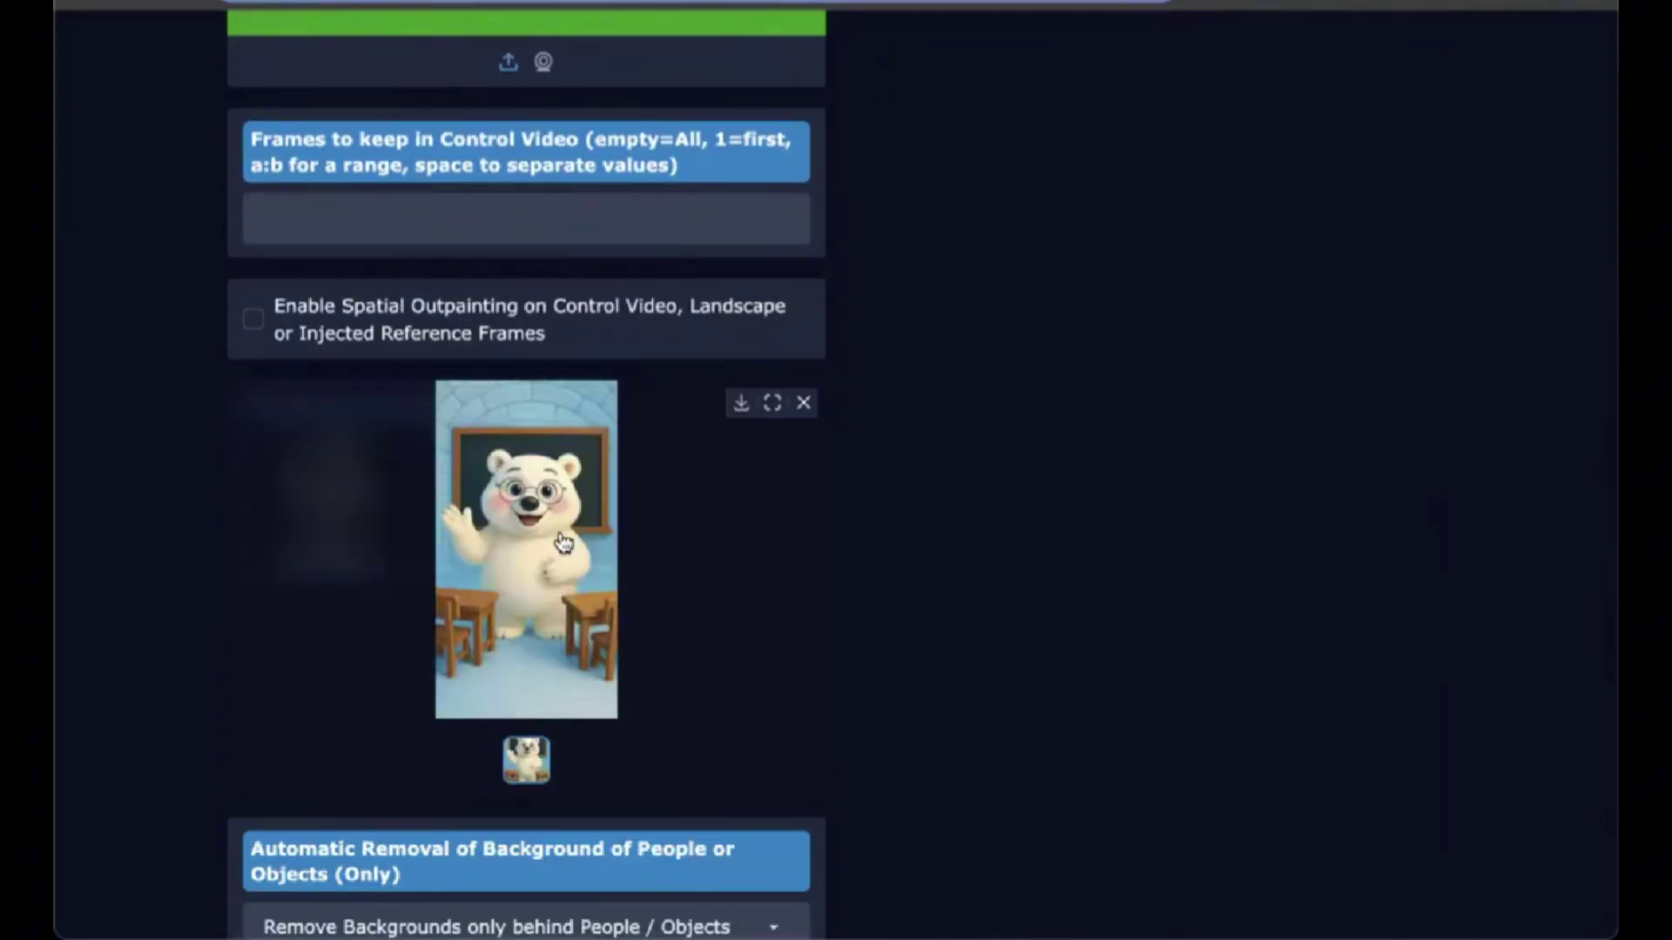
# Step: Choose Keep Backgrounds behind all Reference Images for background removal
pyautogui.scroll(-2, 562, 542)
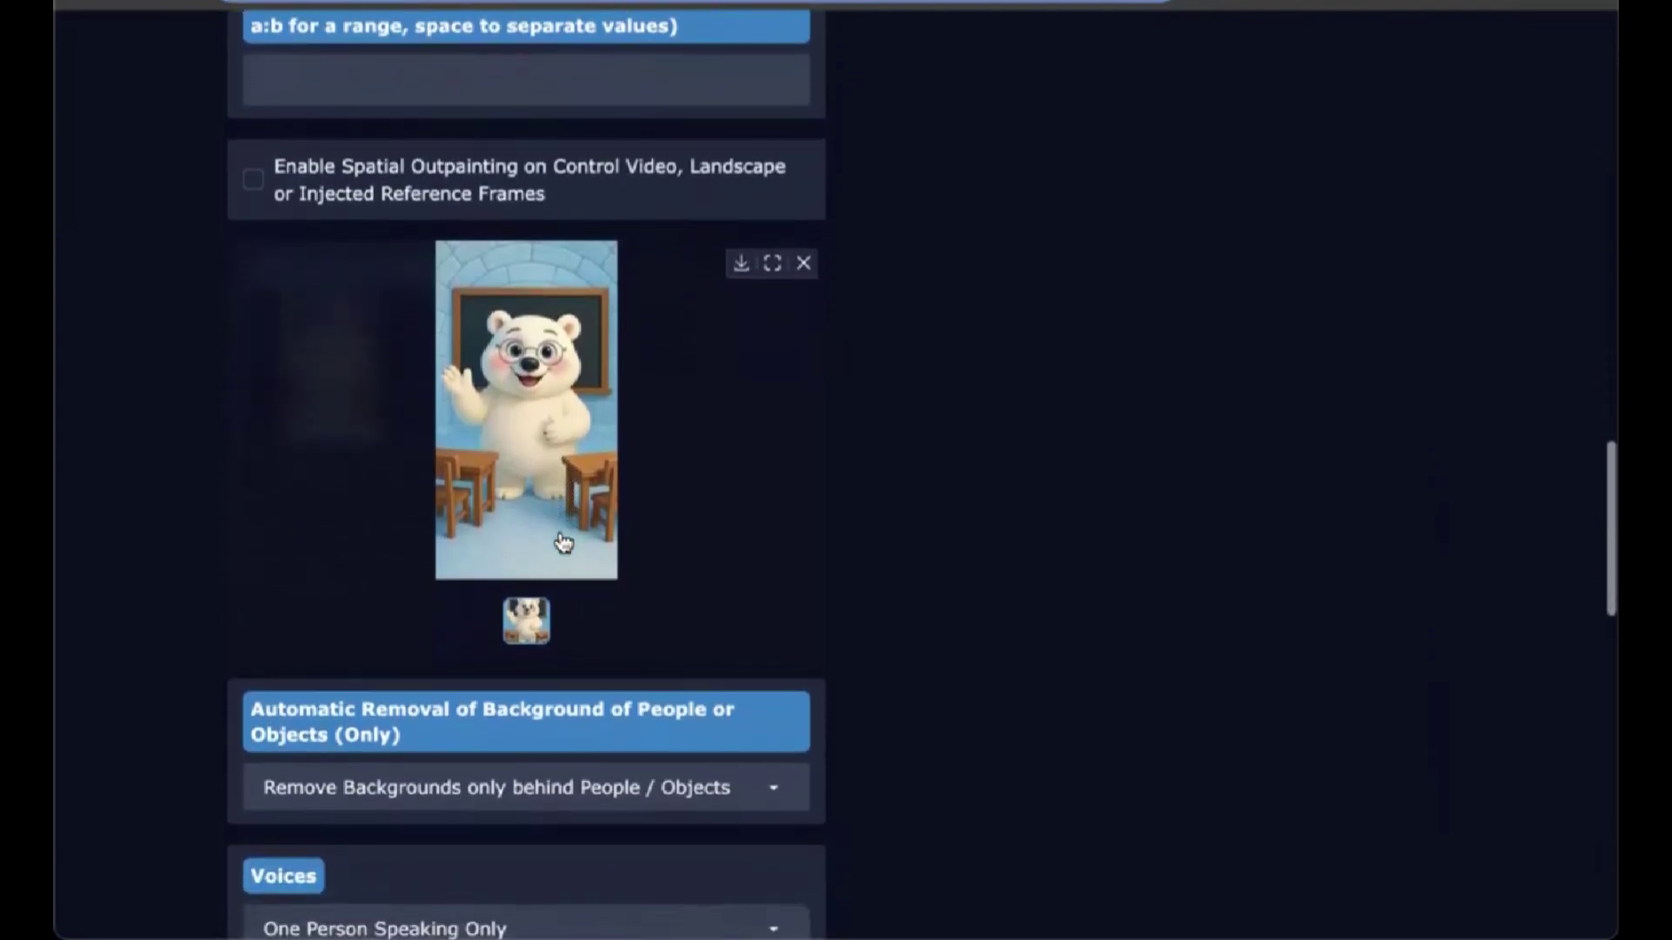
pyautogui.click(533, 772)
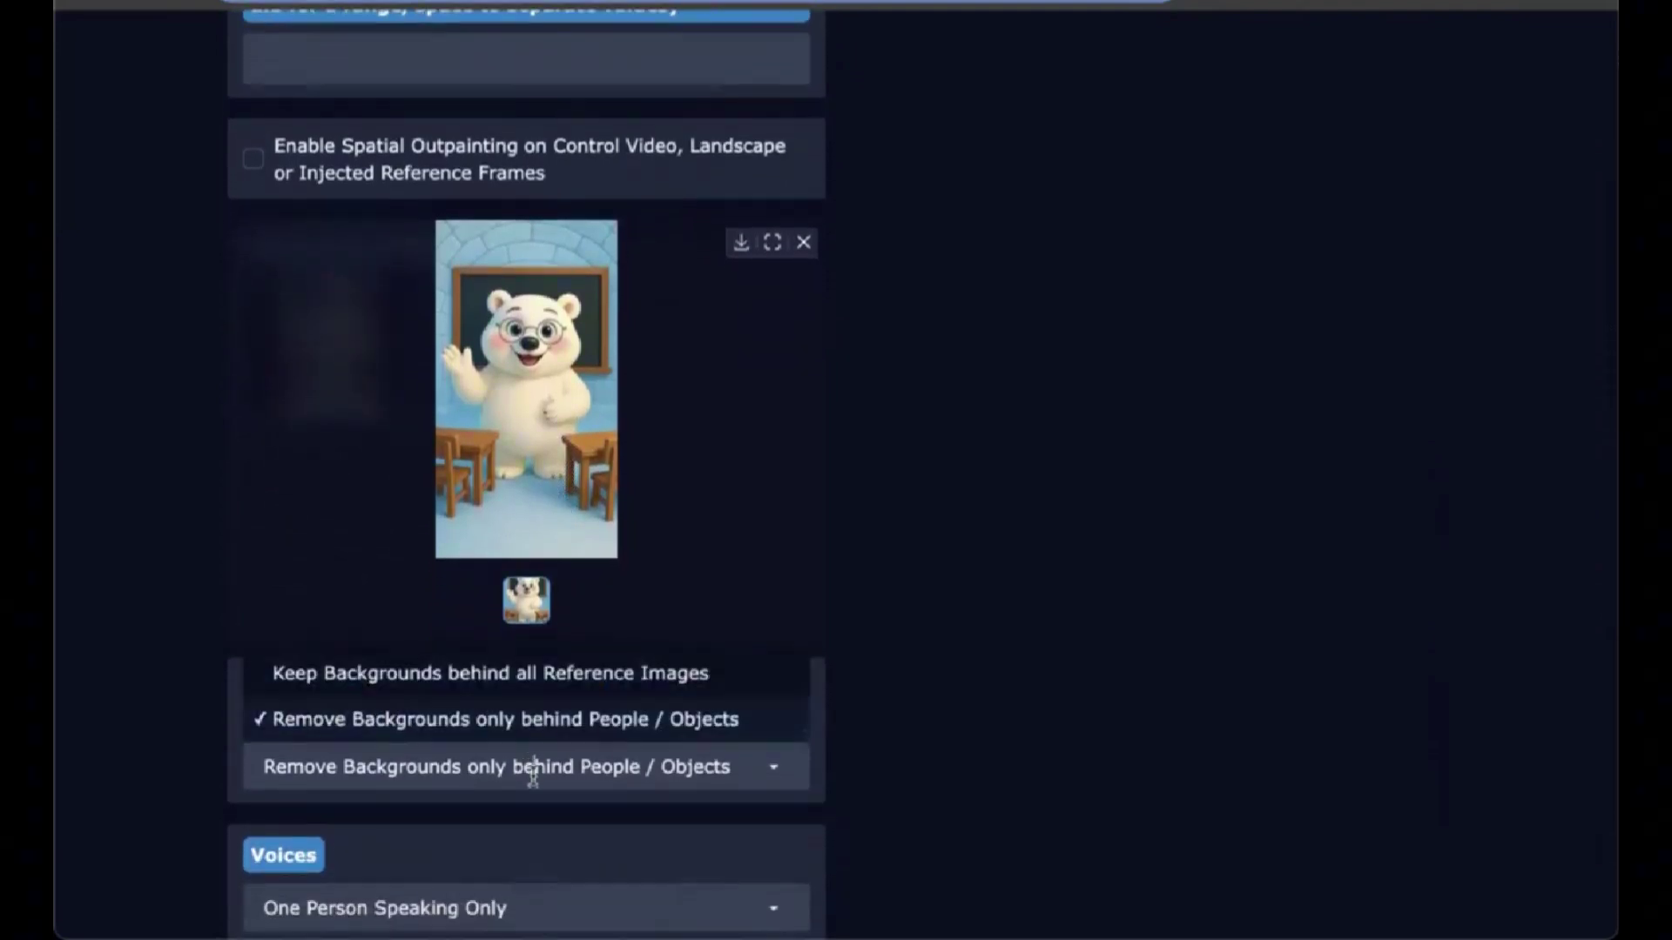
pyautogui.click(497, 673)
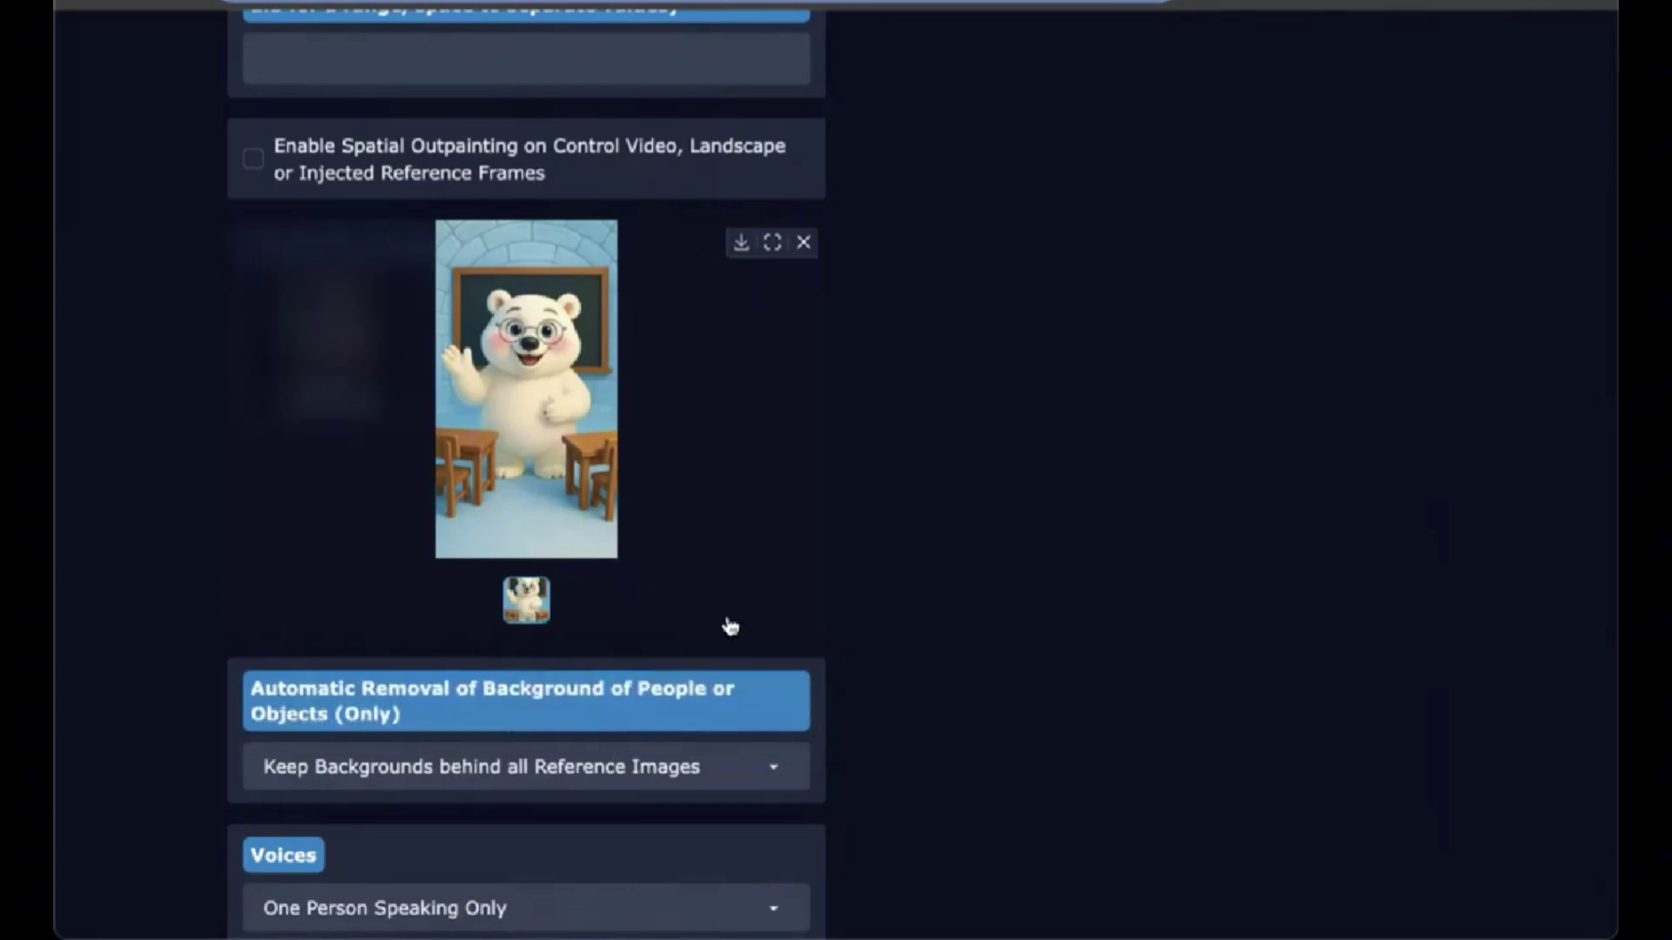
pyautogui.scroll(-5, 730, 627)
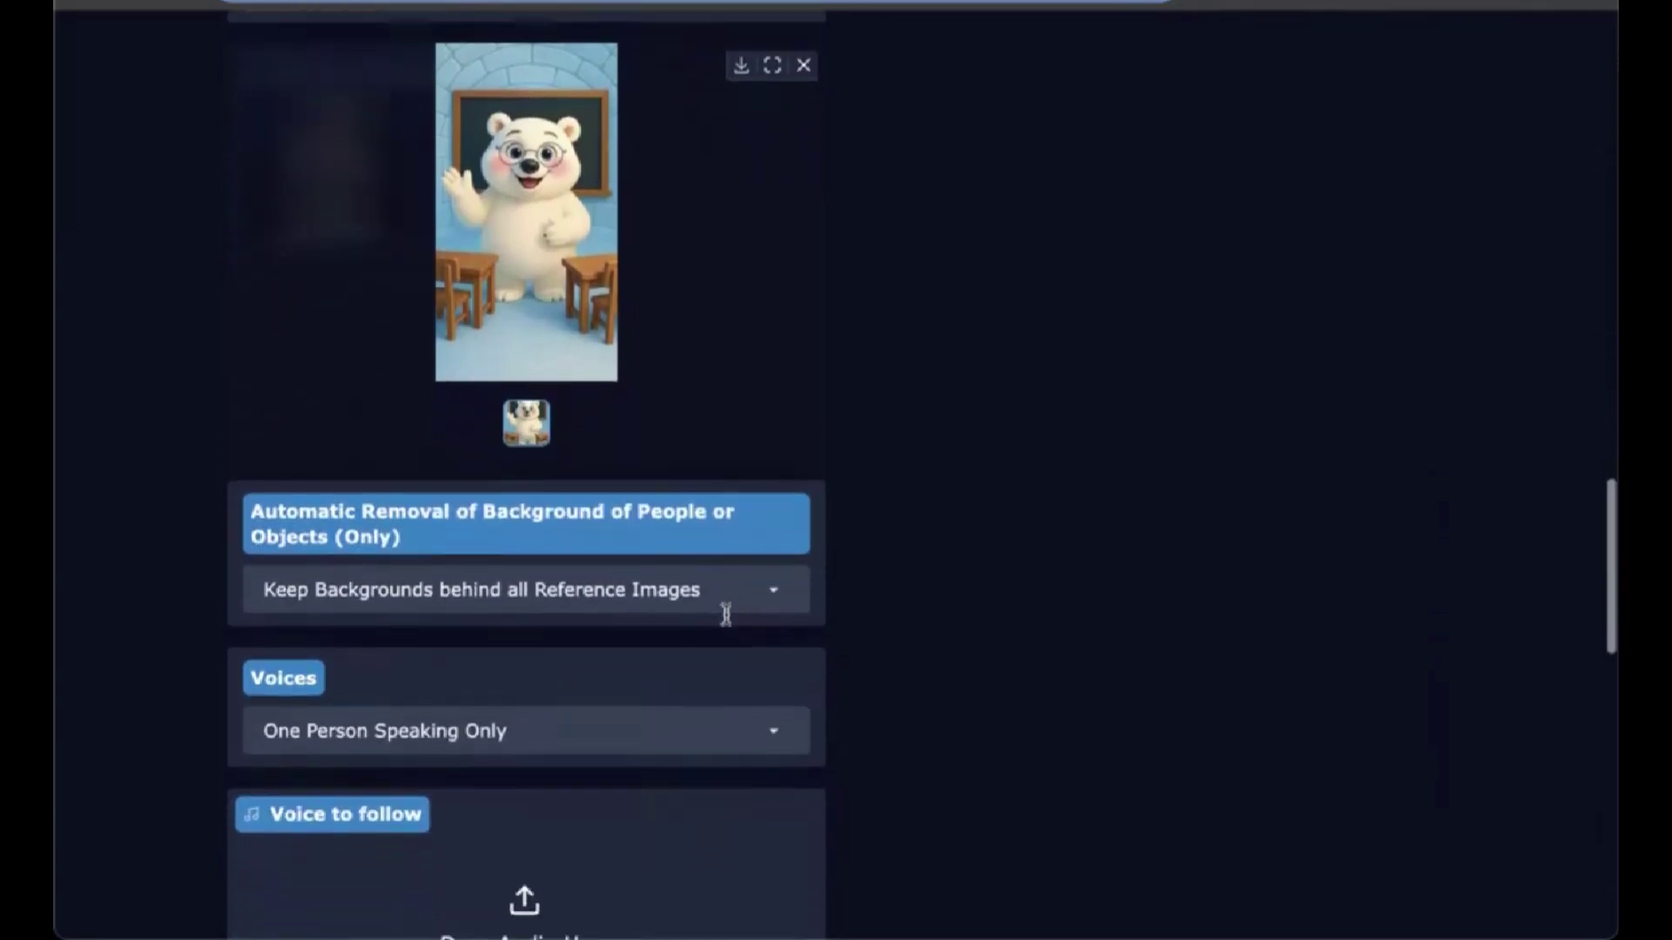
pyautogui.scroll(-5, 726, 614)
# Step: Clear the old octopus prompt so it can read 'The polar bear is talking and dancing'
pyautogui.moveTo(801, 675); pyautogui.dragTo(471, 737)
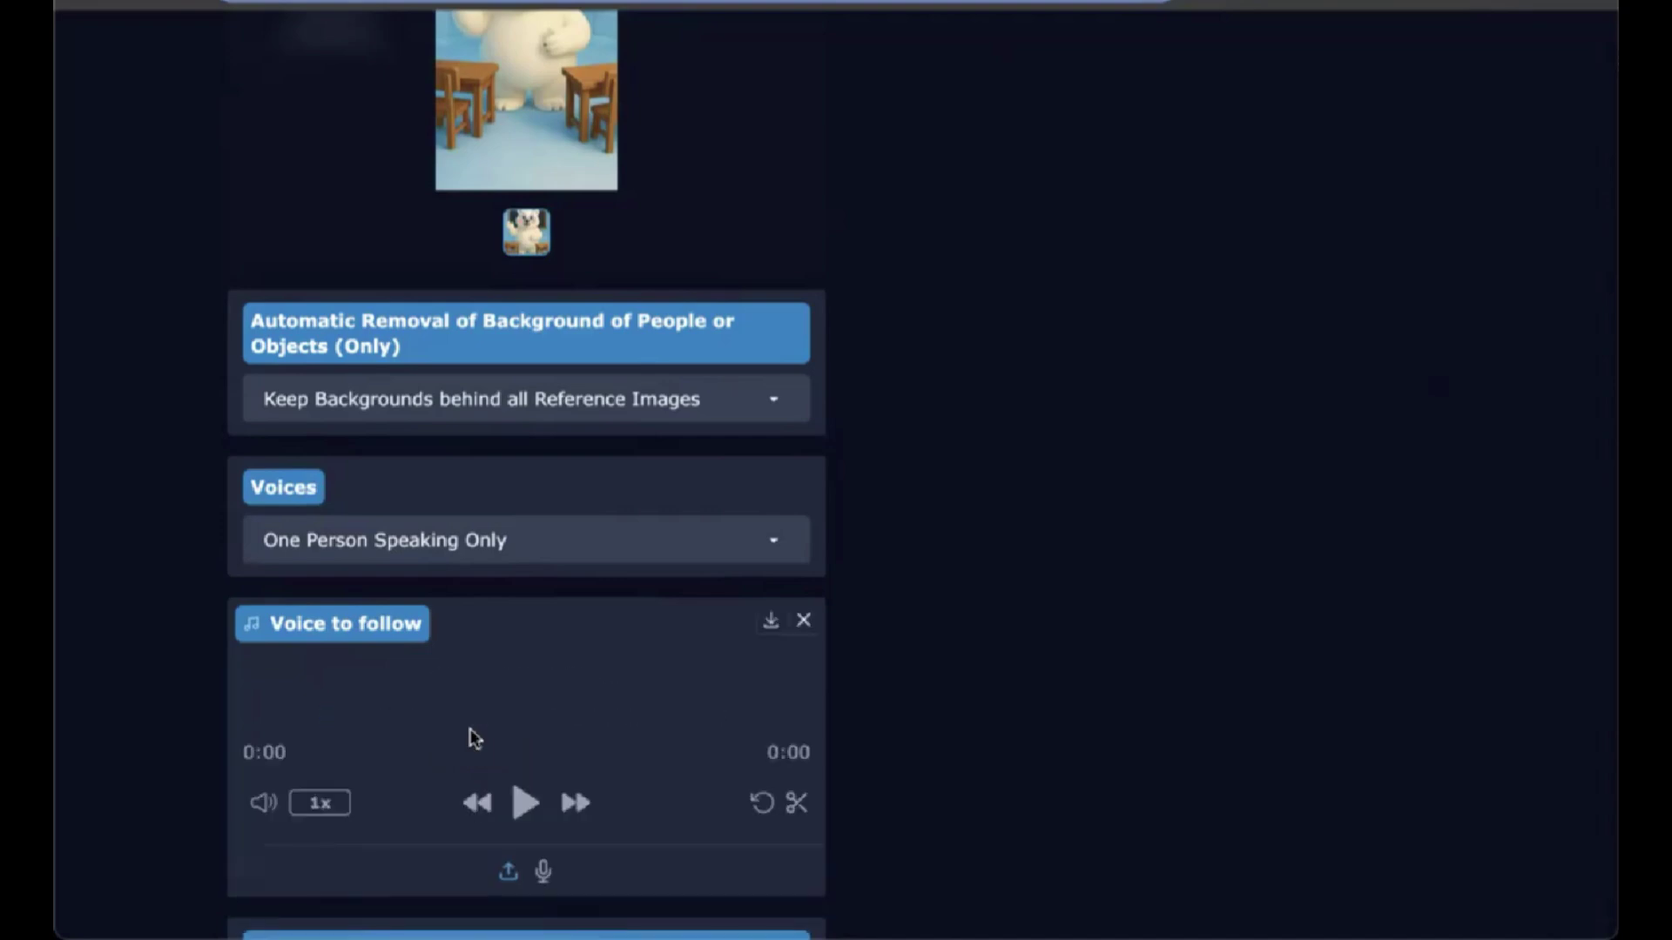
pyautogui.scroll(-10, 471, 737)
pyautogui.doubleClick(533, 724)
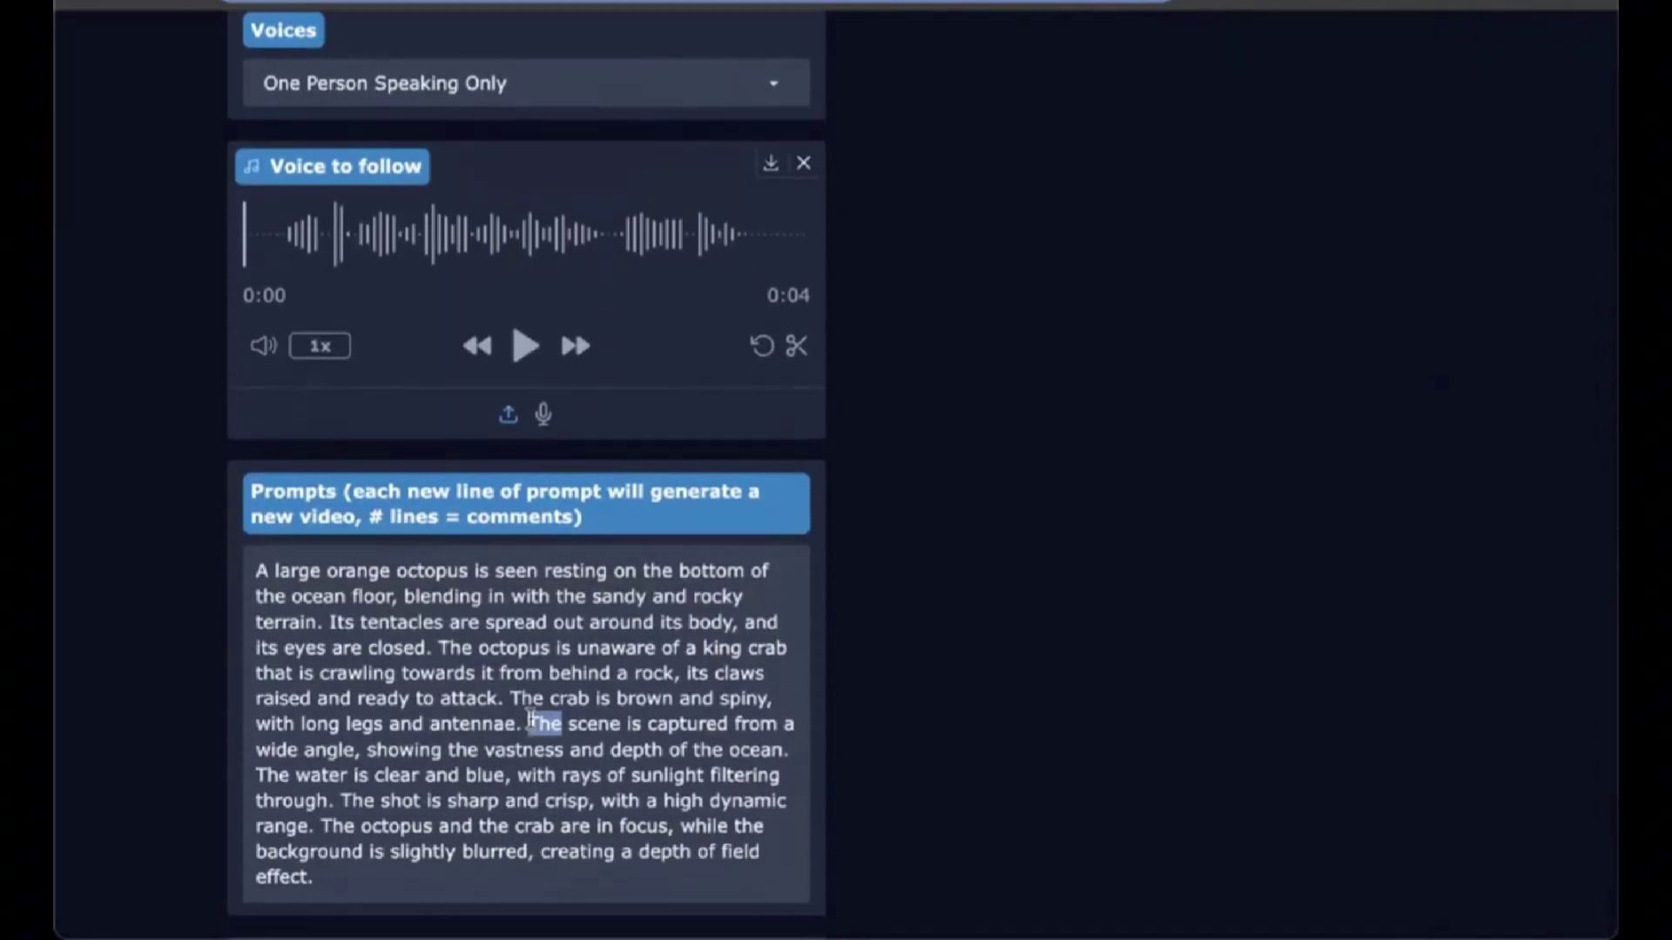
pyautogui.hotkey('ctrl', 'a')
pyautogui.press('BackSpace')
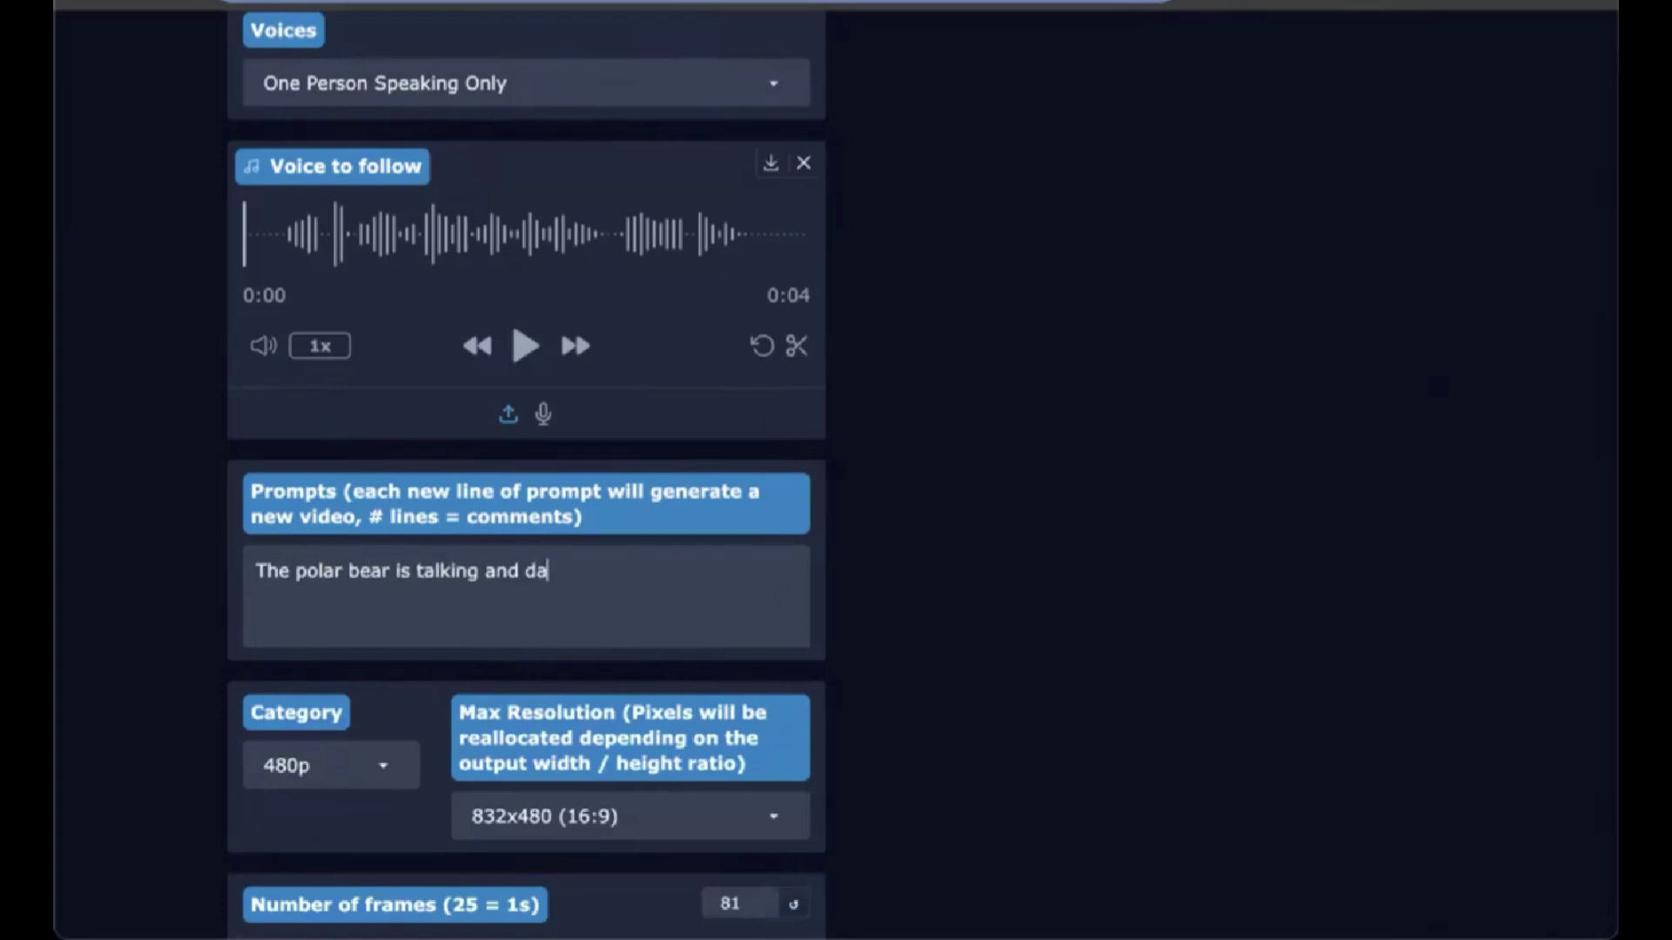
# Step: Set Max Resolution to the portrait 480x832 (9:16) option
pyautogui.scroll(-2, 545, 736)
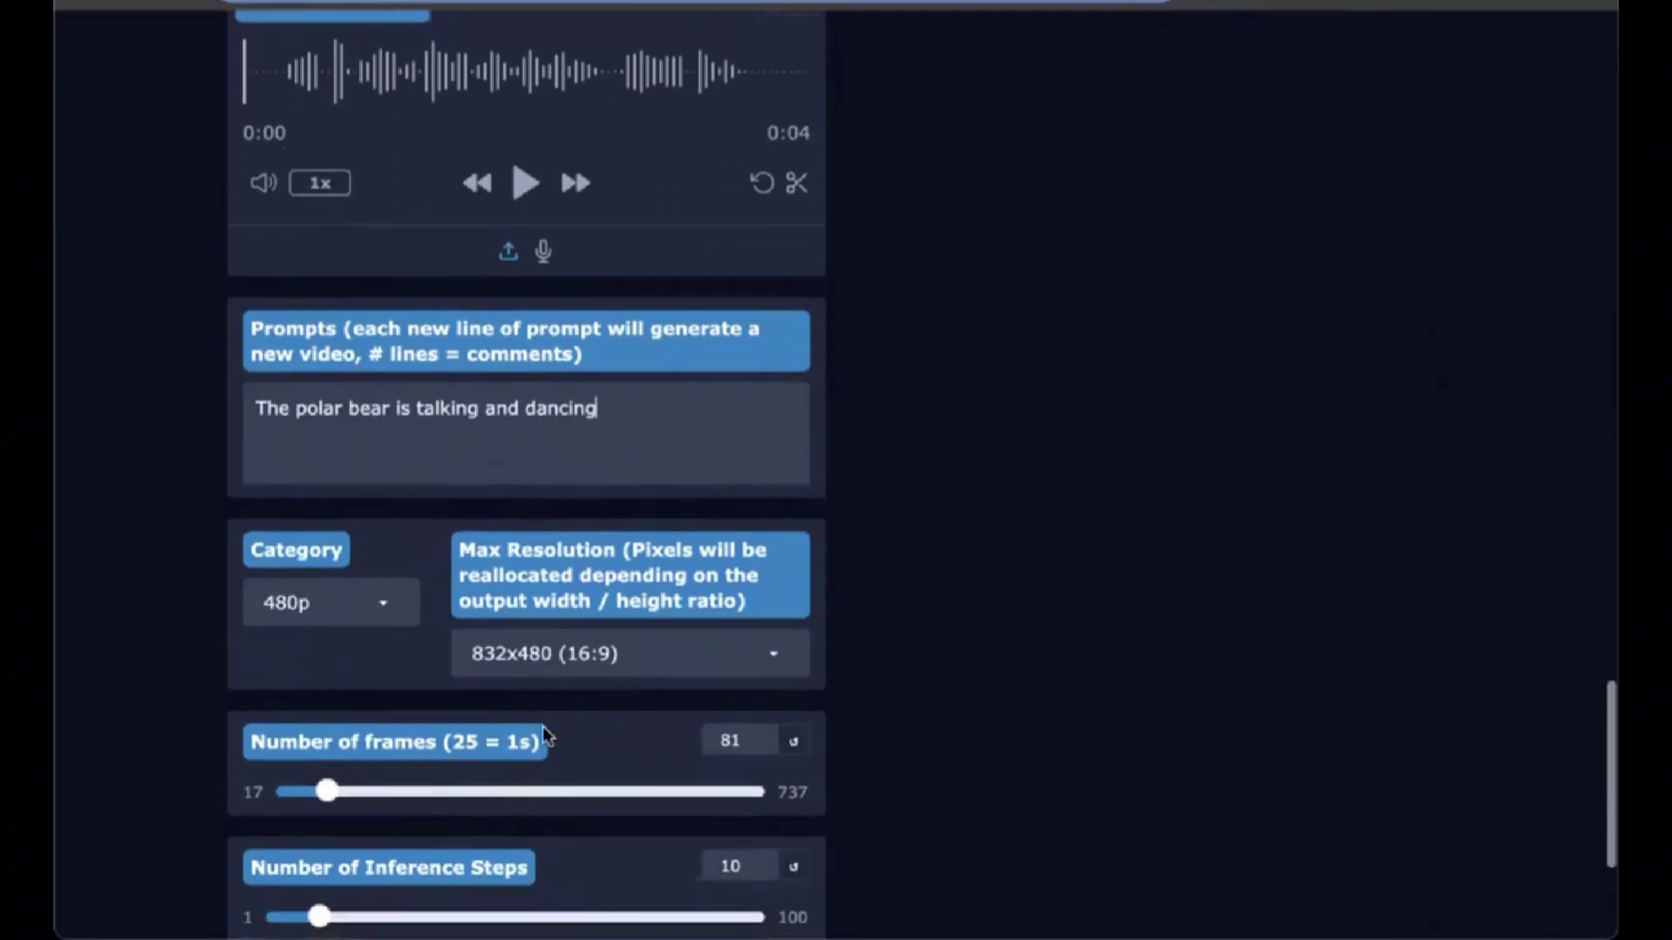
pyautogui.click(566, 657)
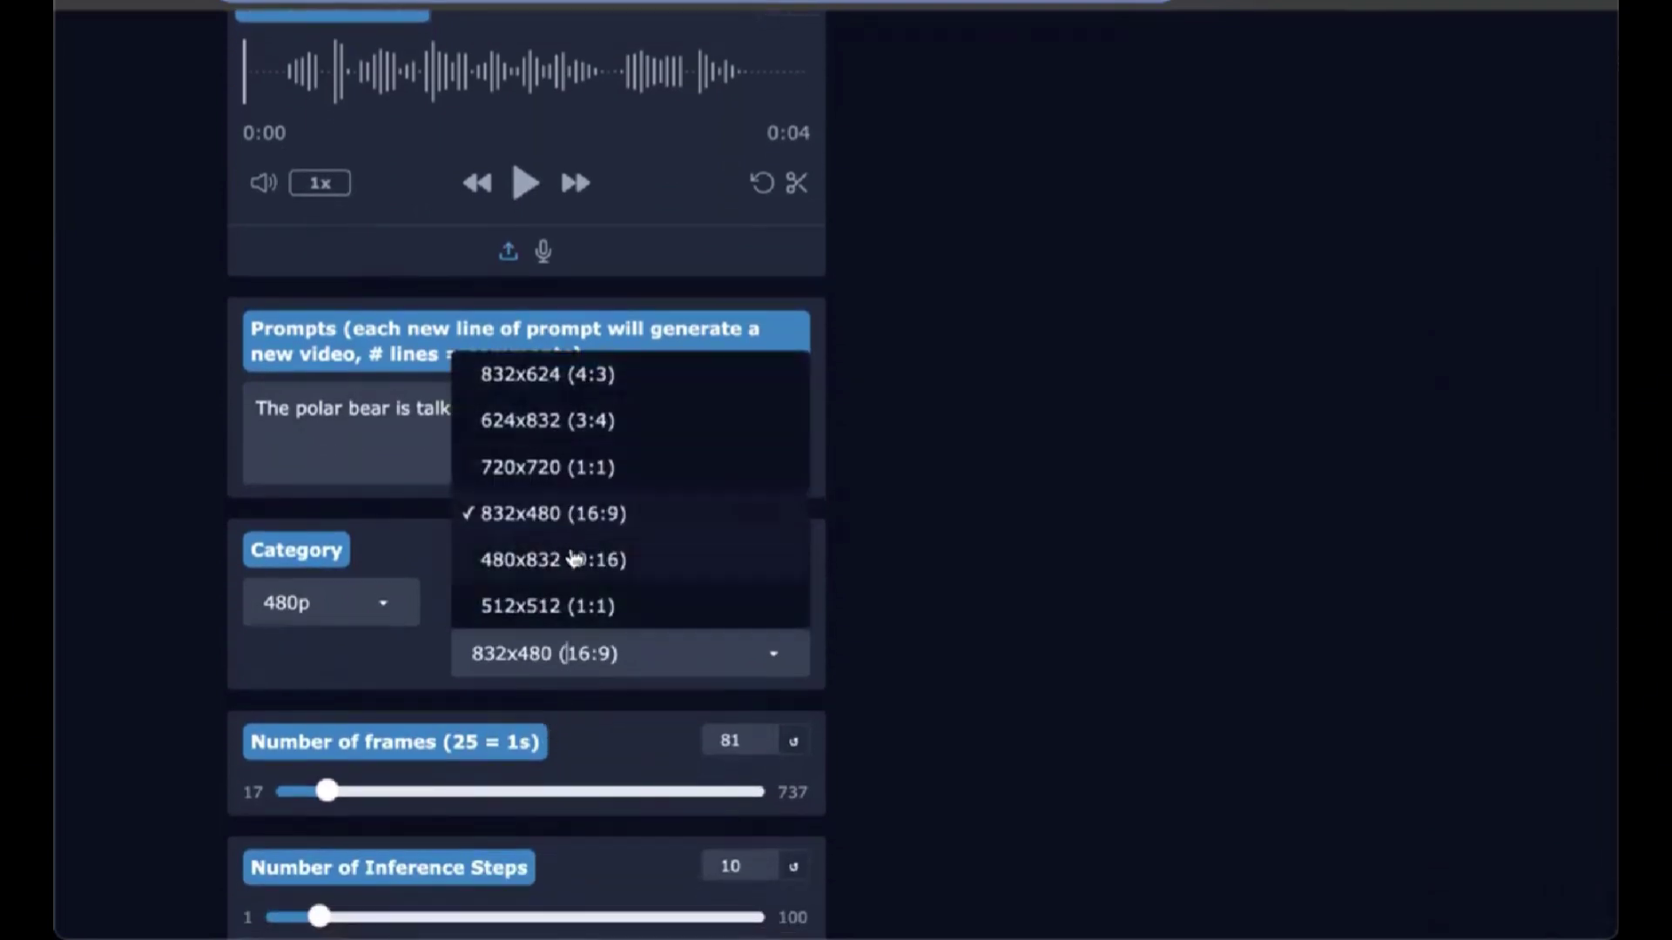
pyautogui.click(570, 560)
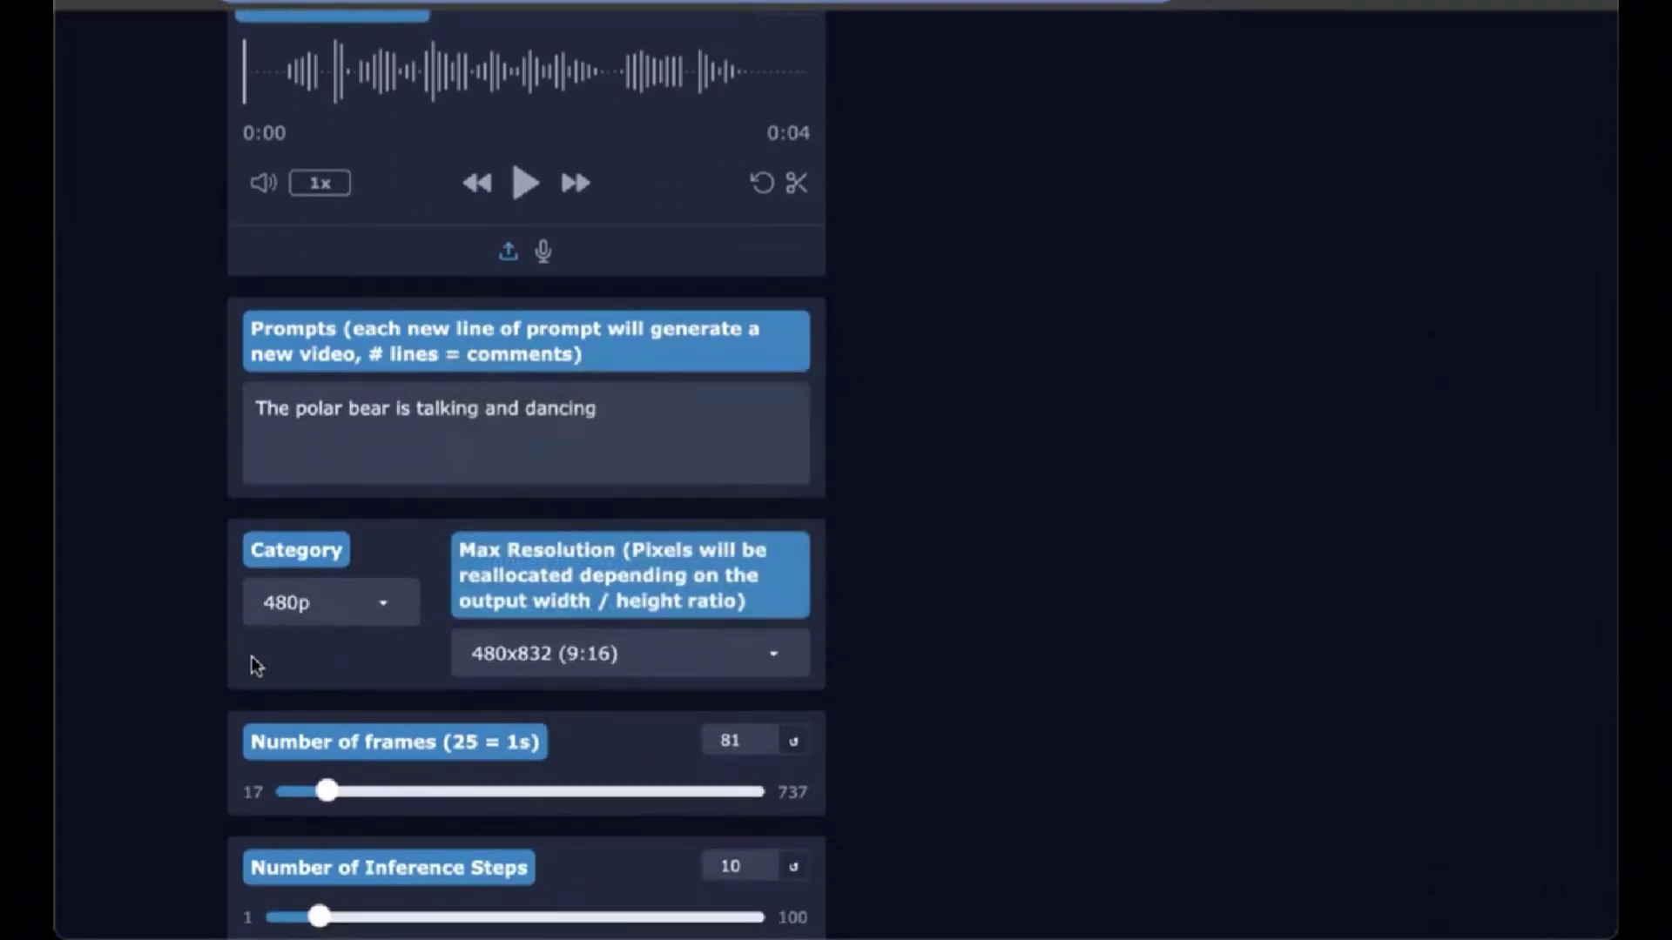
pyautogui.scroll(-2, 255, 666)
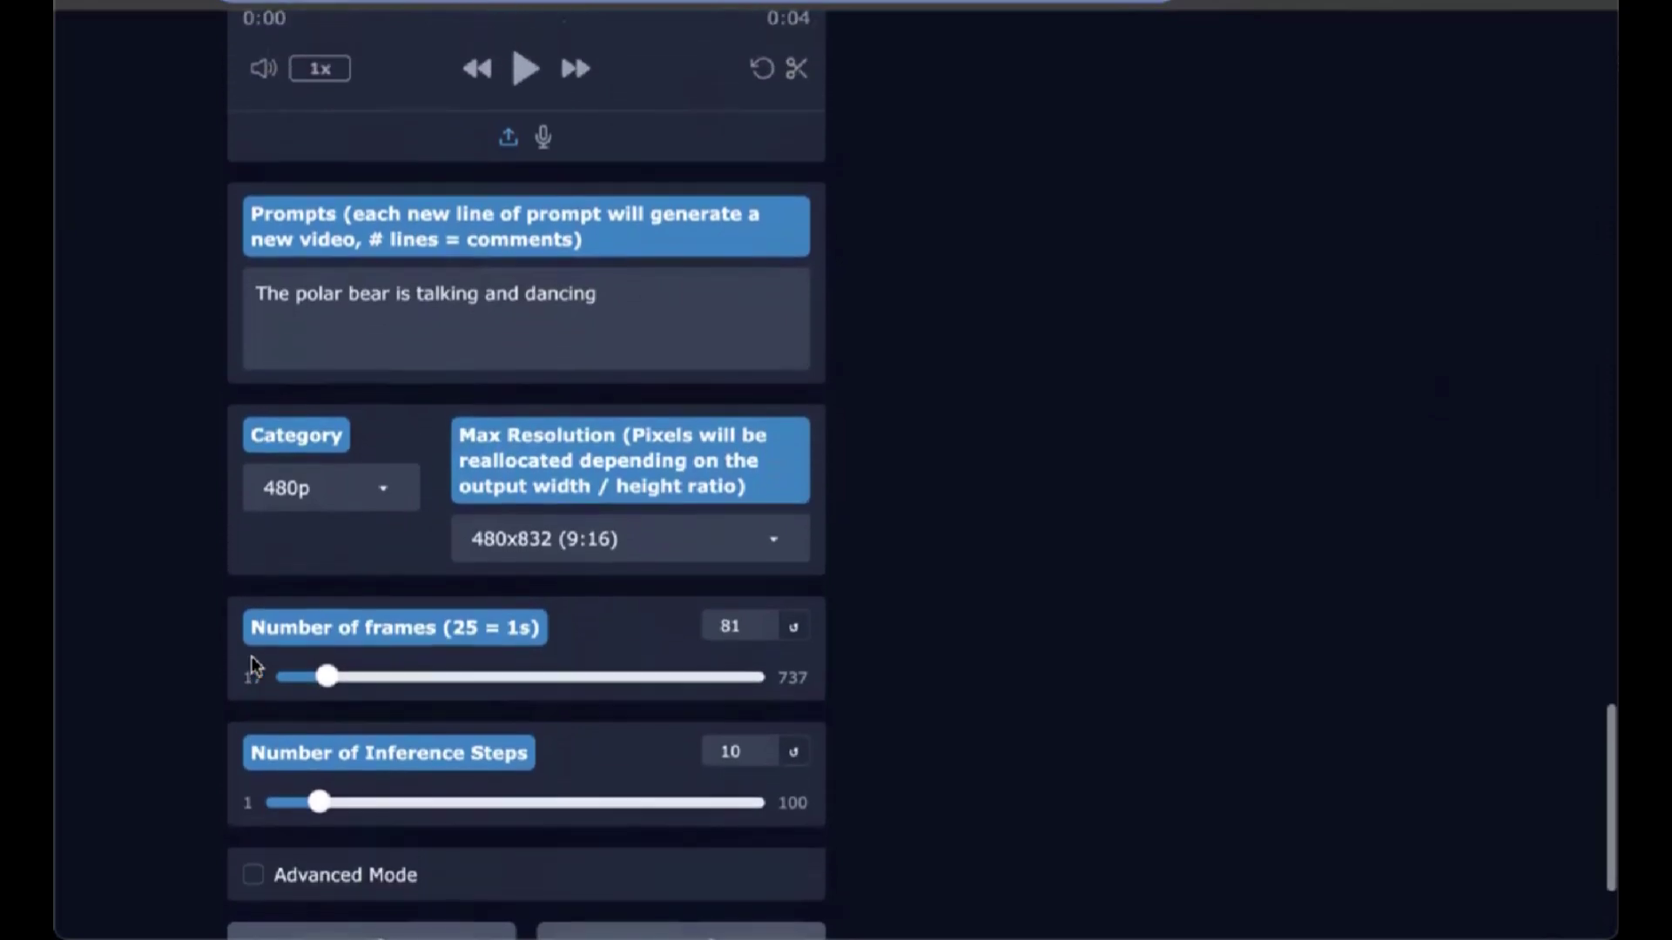
pyautogui.scroll(3, 254, 664)
pyautogui.scroll(-3, 253, 670)
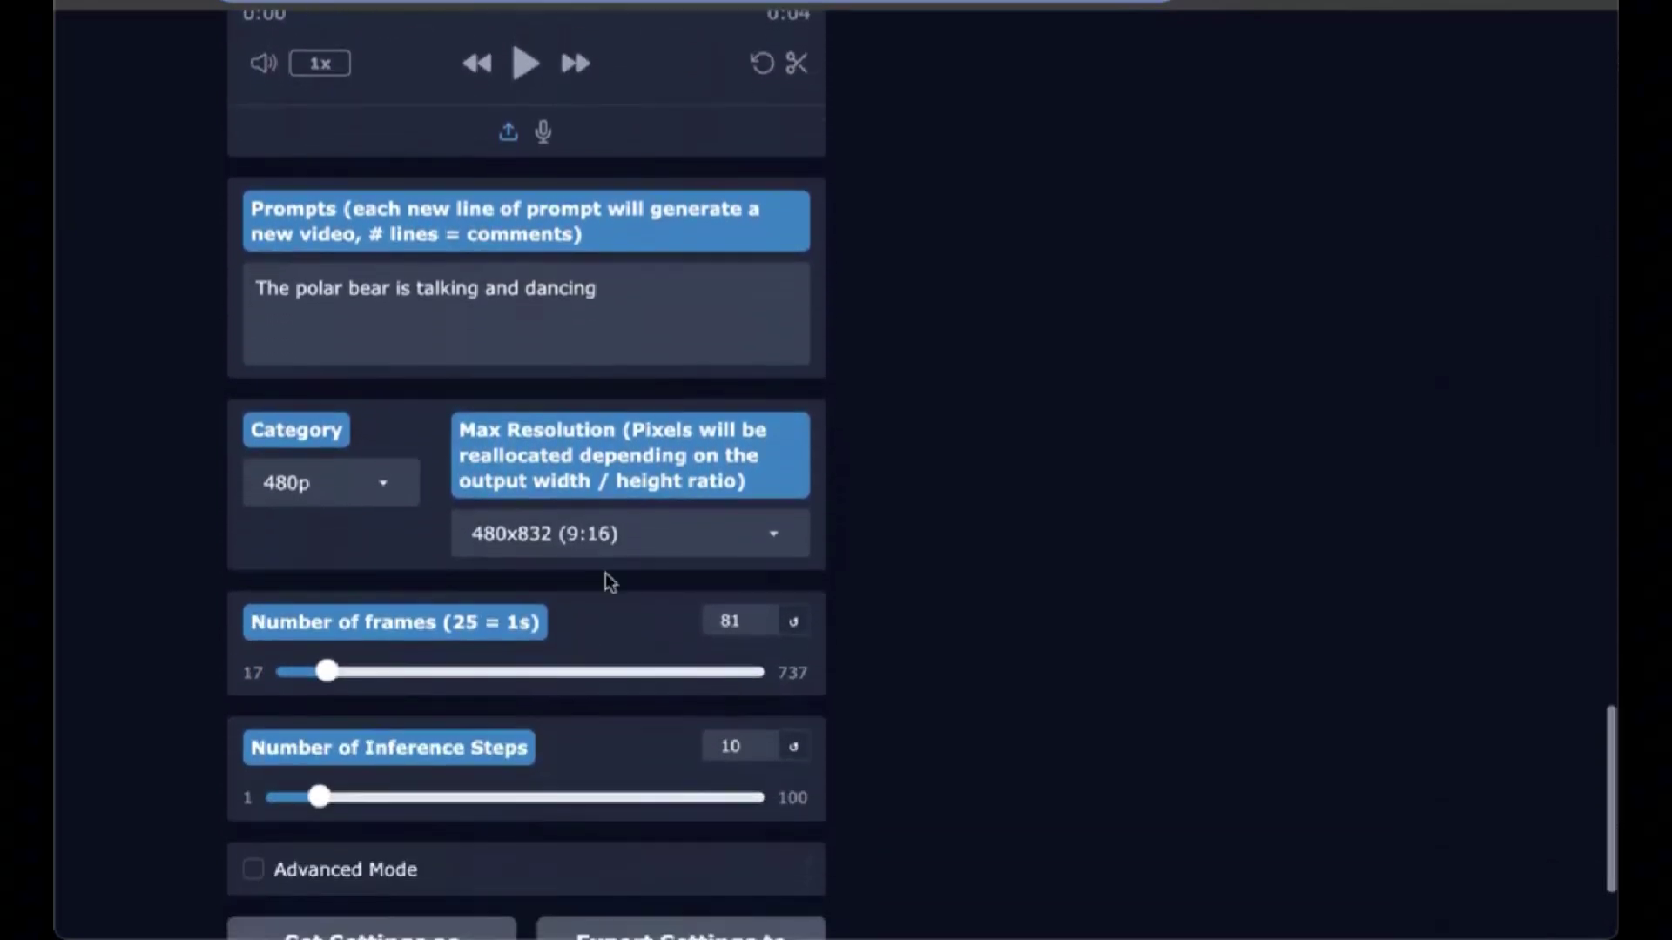
# Step: Set Number of frames to 200
pyautogui.click(729, 607)
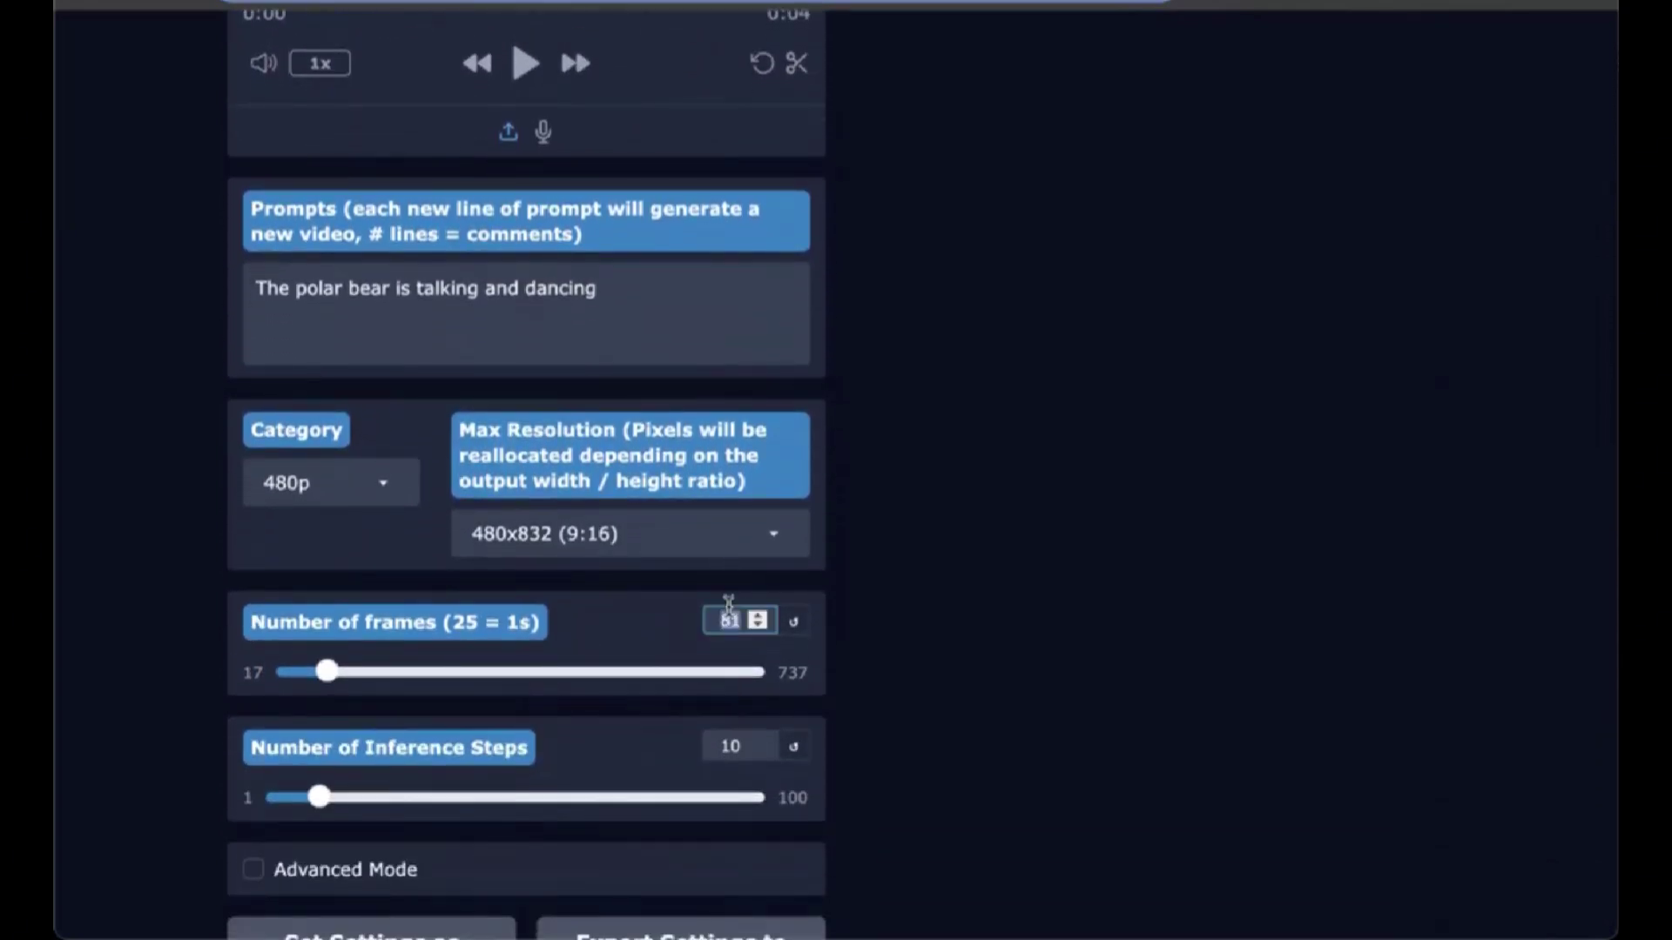
pyautogui.write('200')
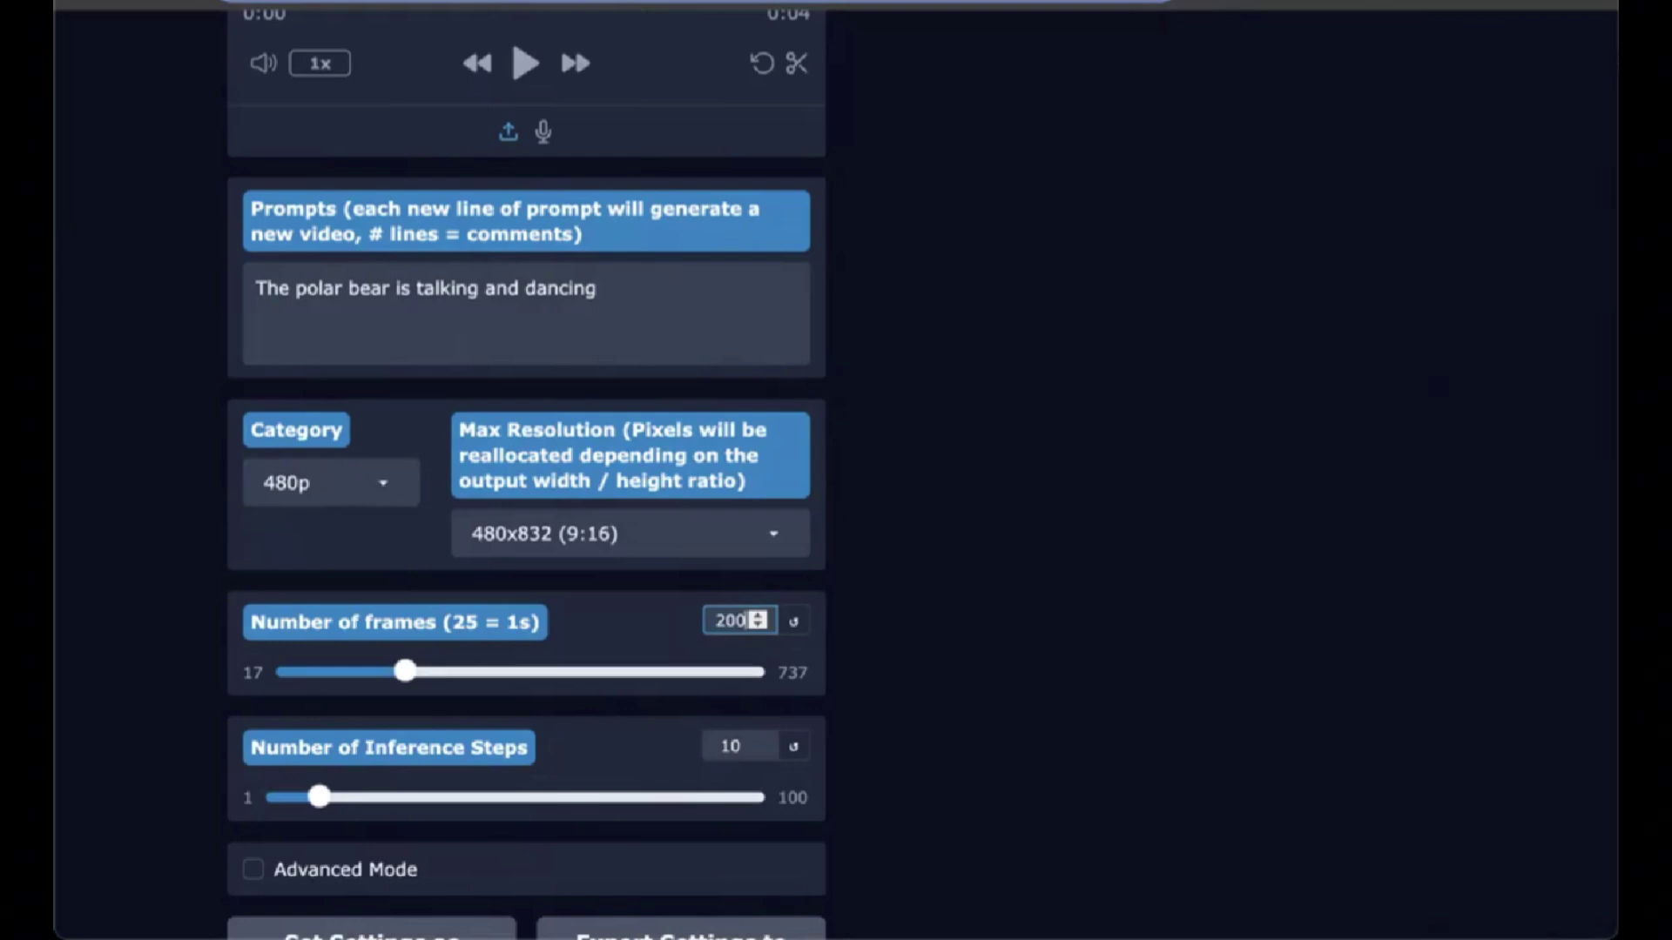
pyautogui.scroll(-1, 527, 470)
pyautogui.scroll(2, 527, 470)
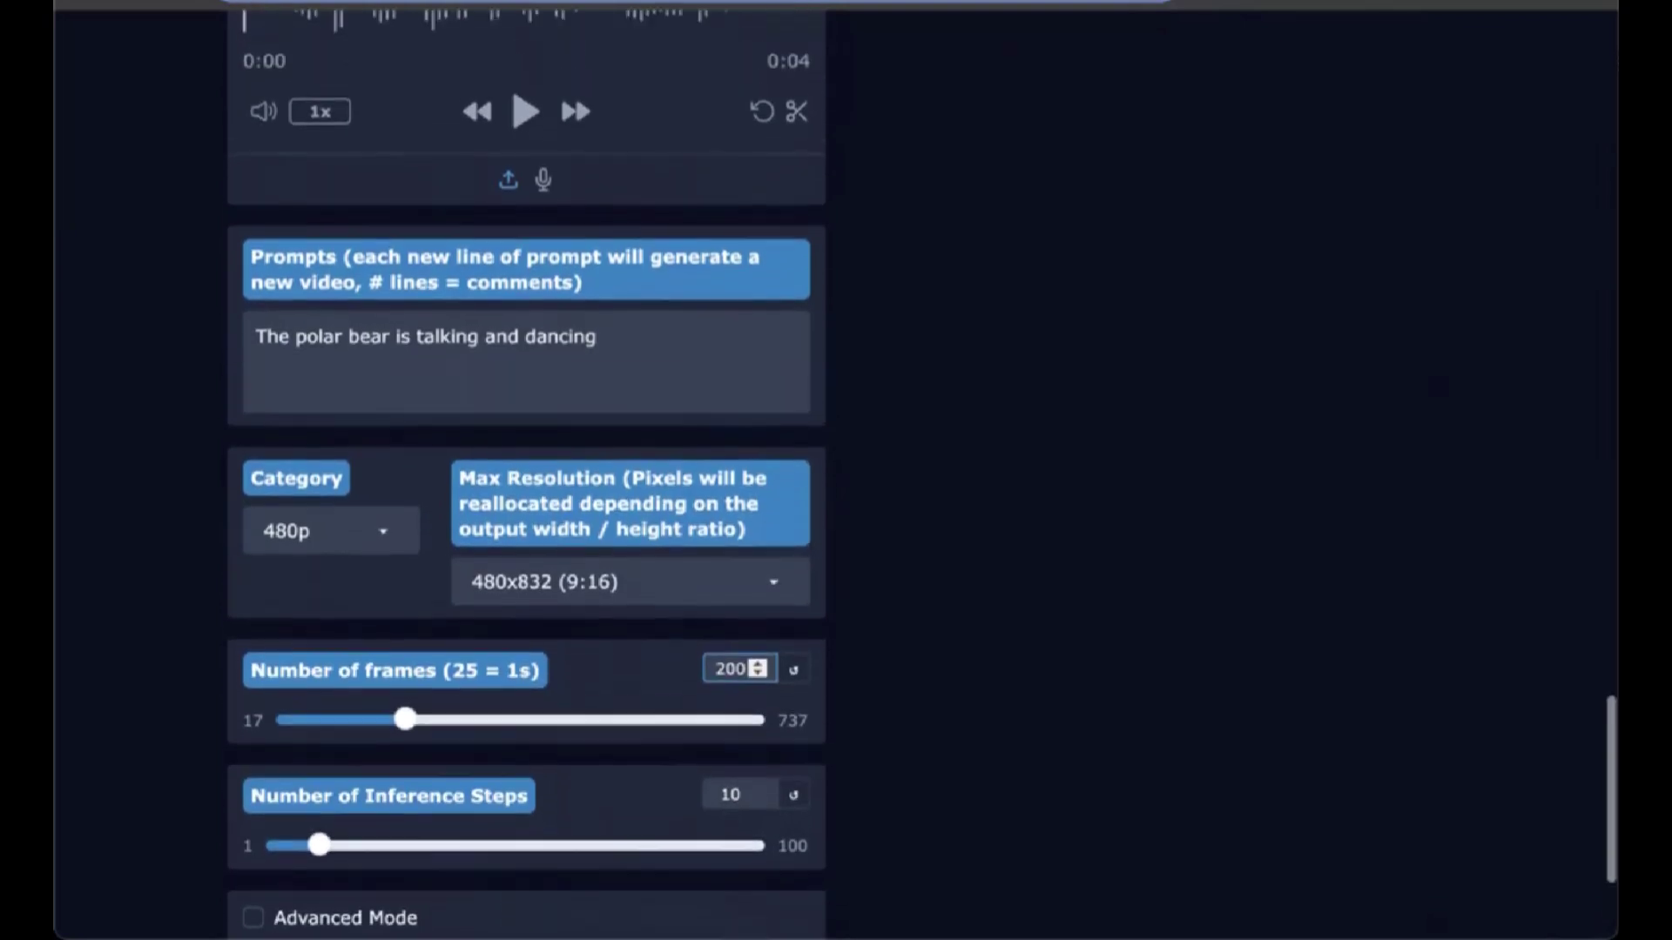
pyautogui.scroll(-1, 527, 470)
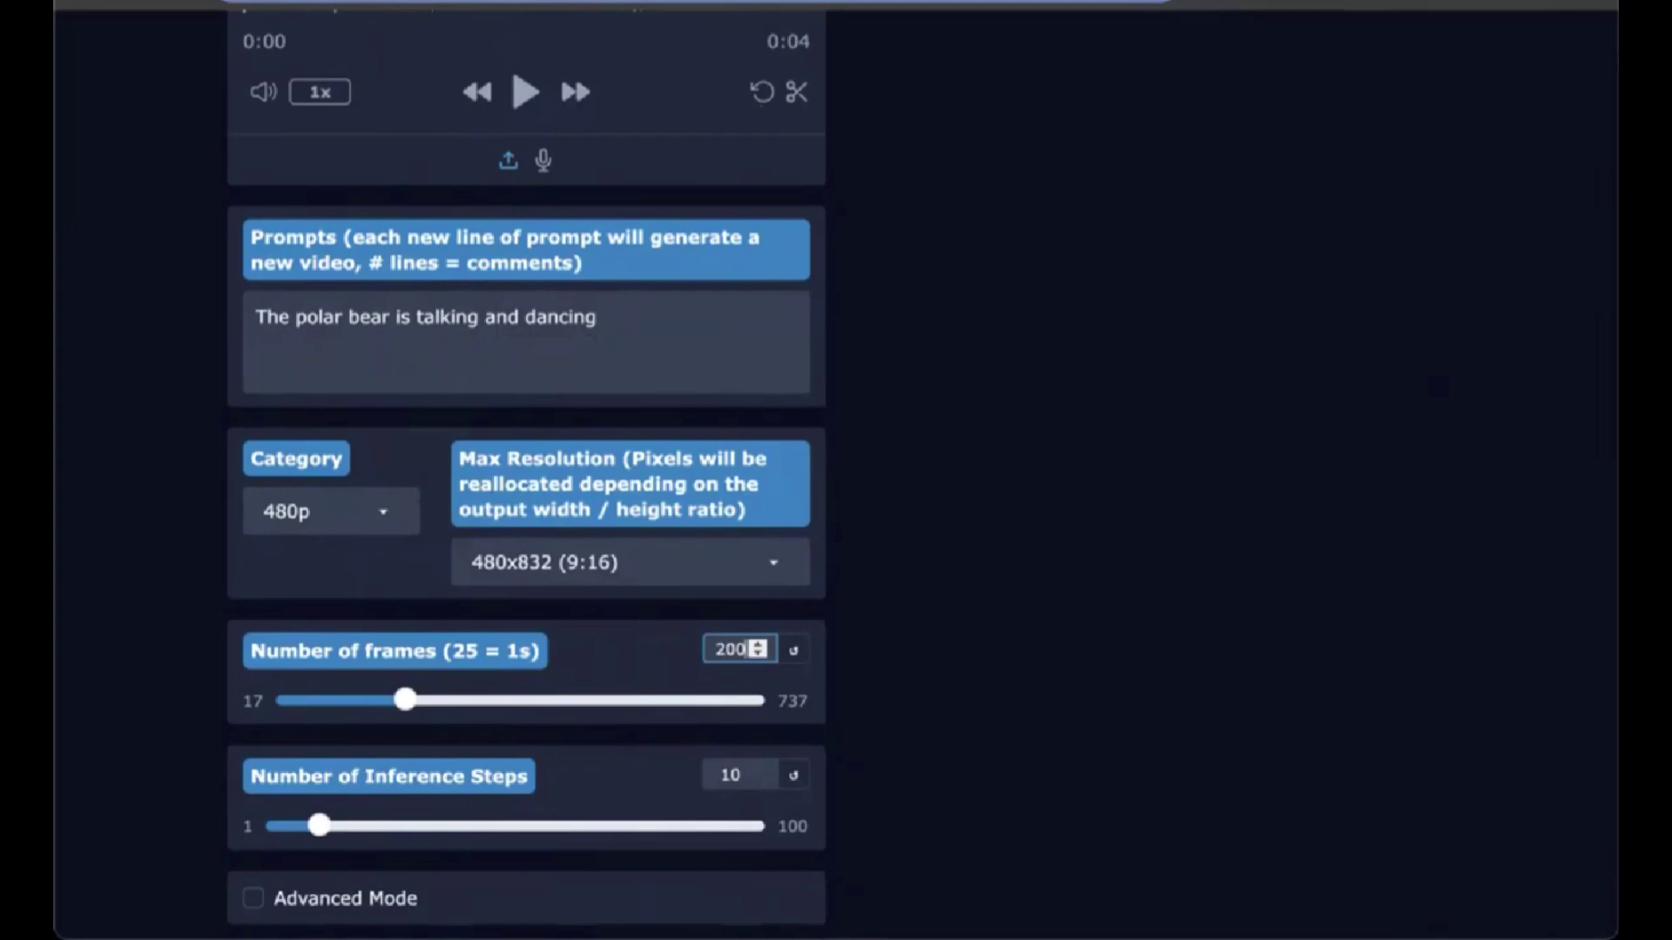
pyautogui.scroll(15, 527, 470)
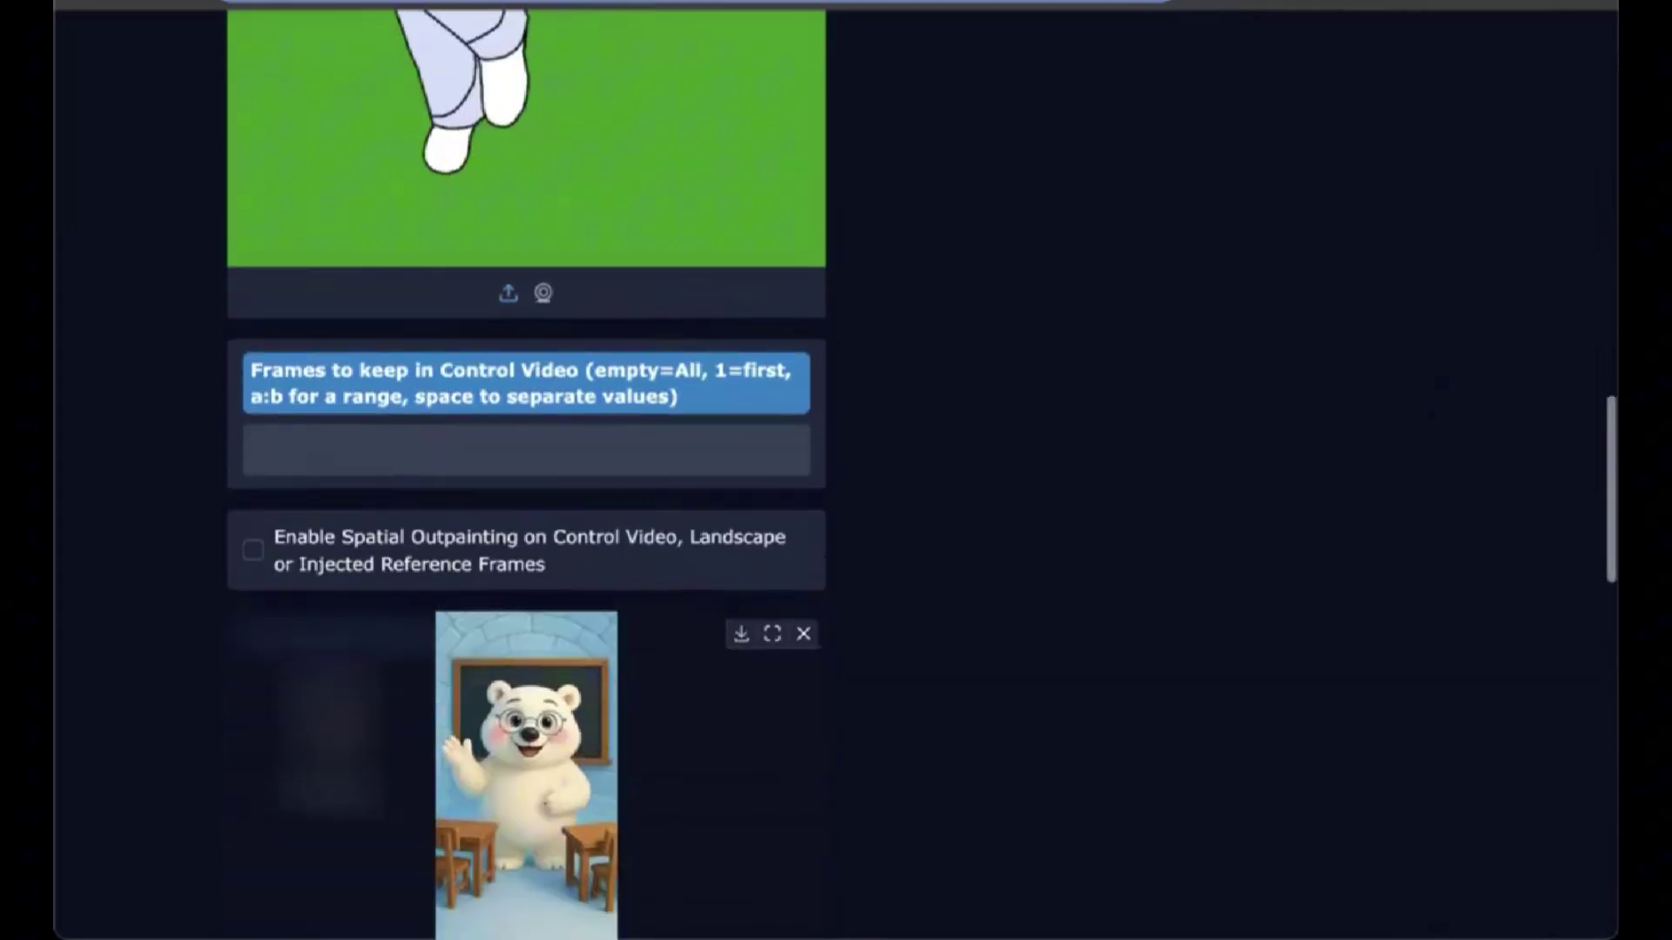
pyautogui.scroll(-15, 527, 470)
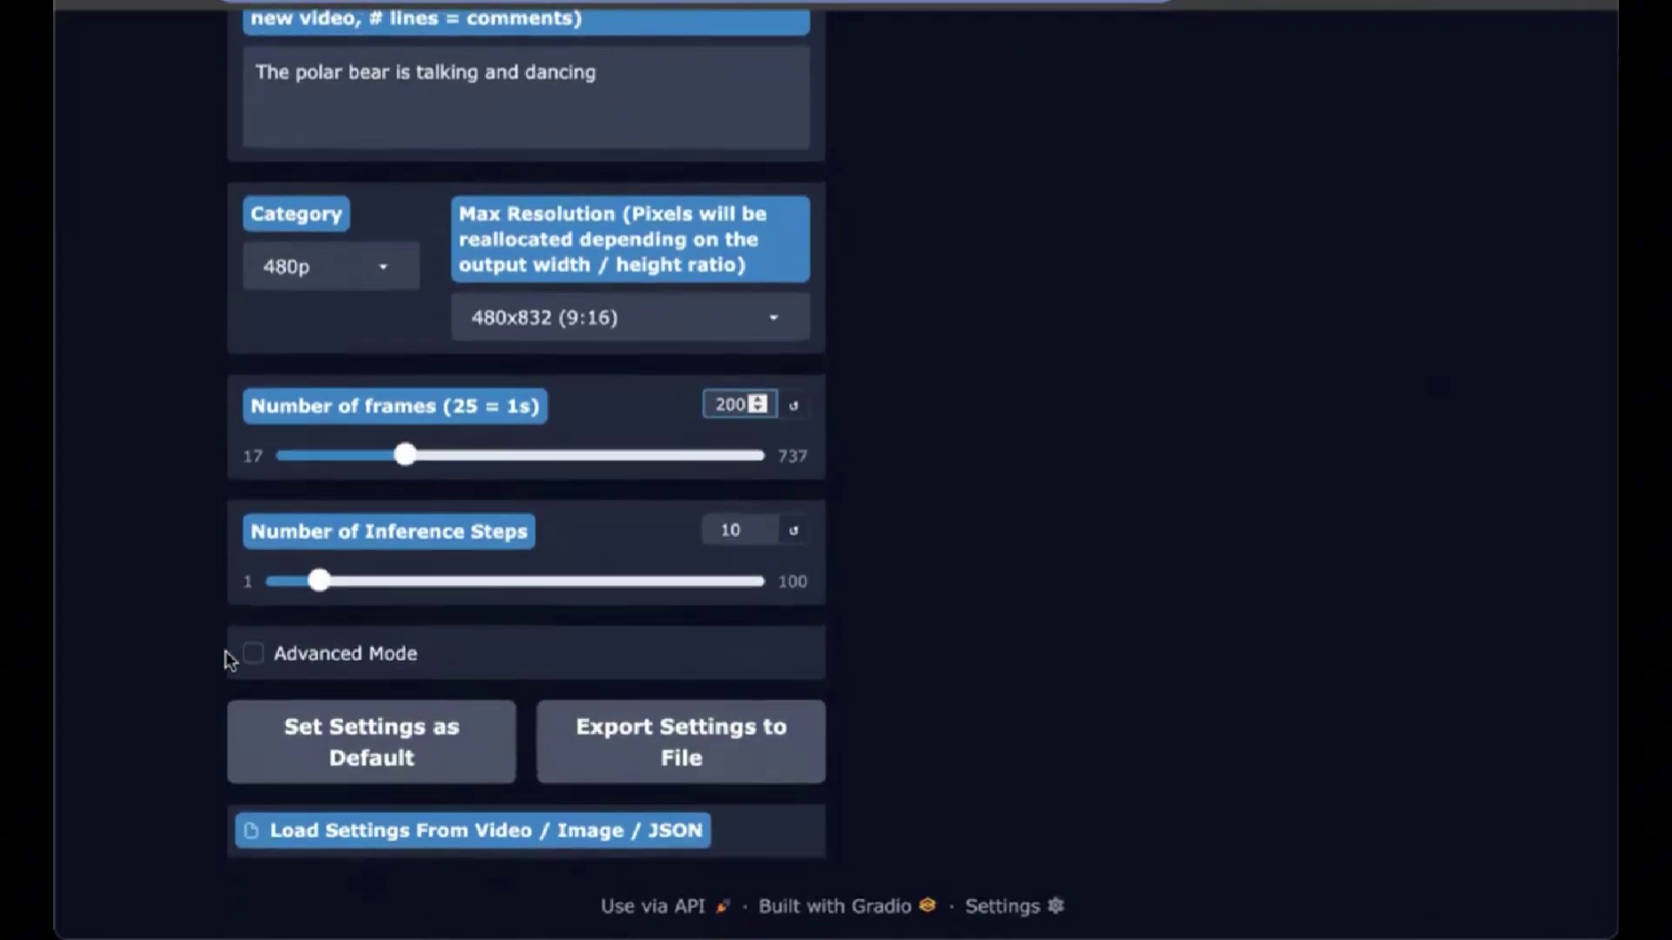
# Step: Enable Advanced Mode and set Skip Steps Cache Type to Tea Cache in Steps Skipping
pyautogui.click(254, 654)
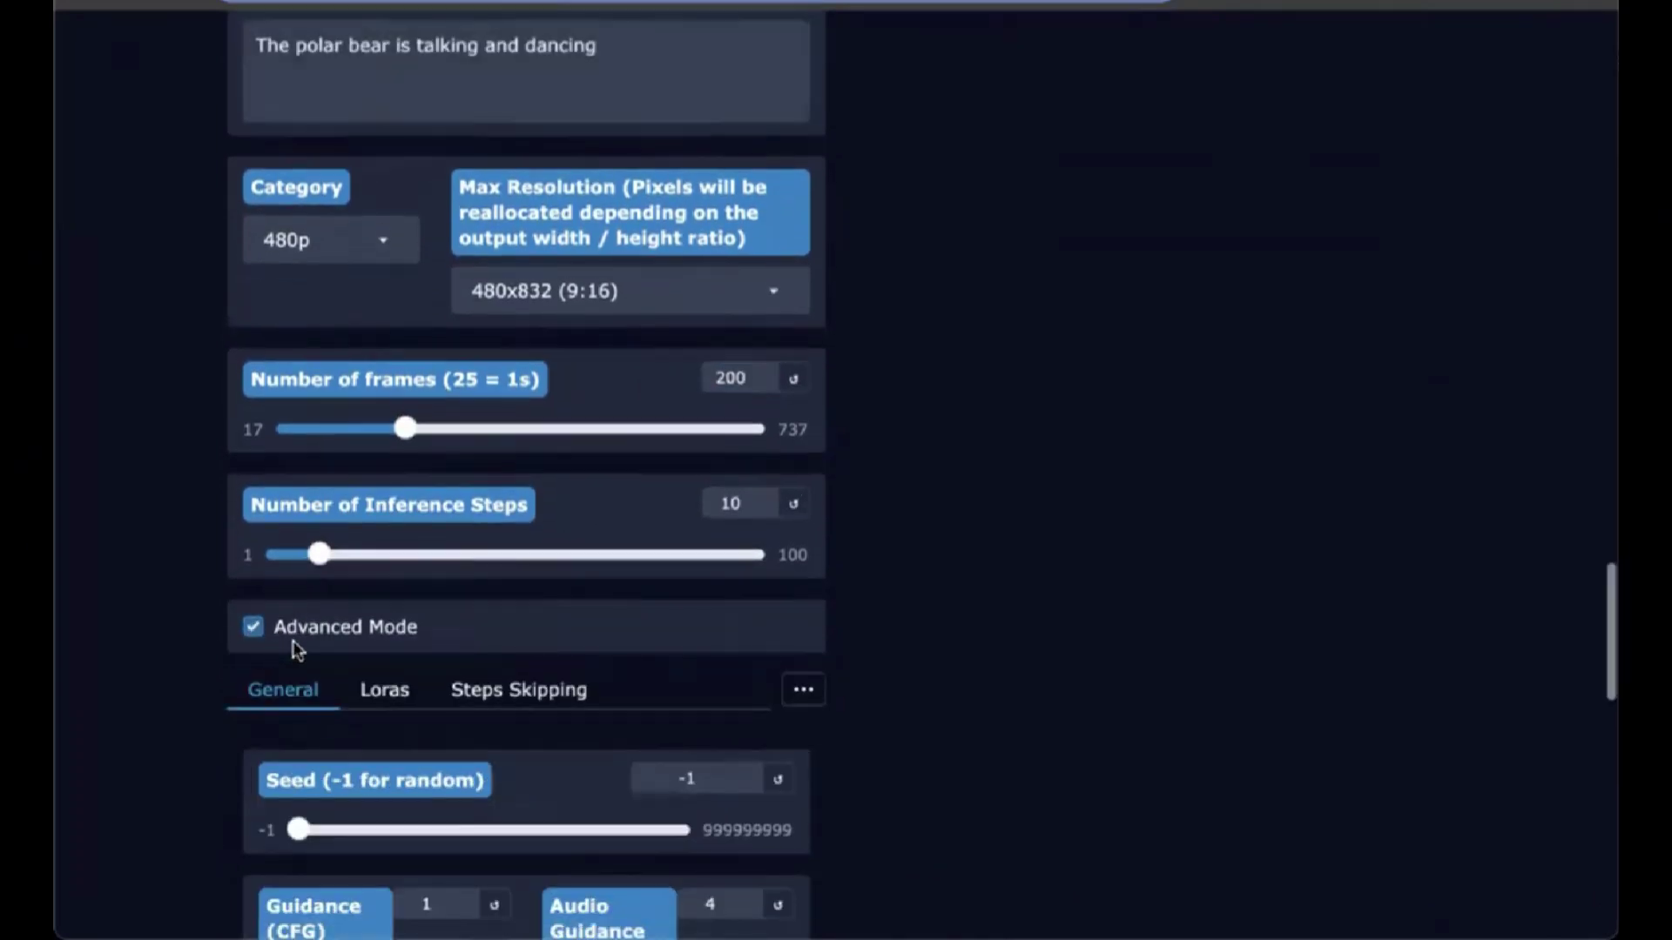
pyautogui.scroll(-4, 291, 646)
pyautogui.click(520, 408)
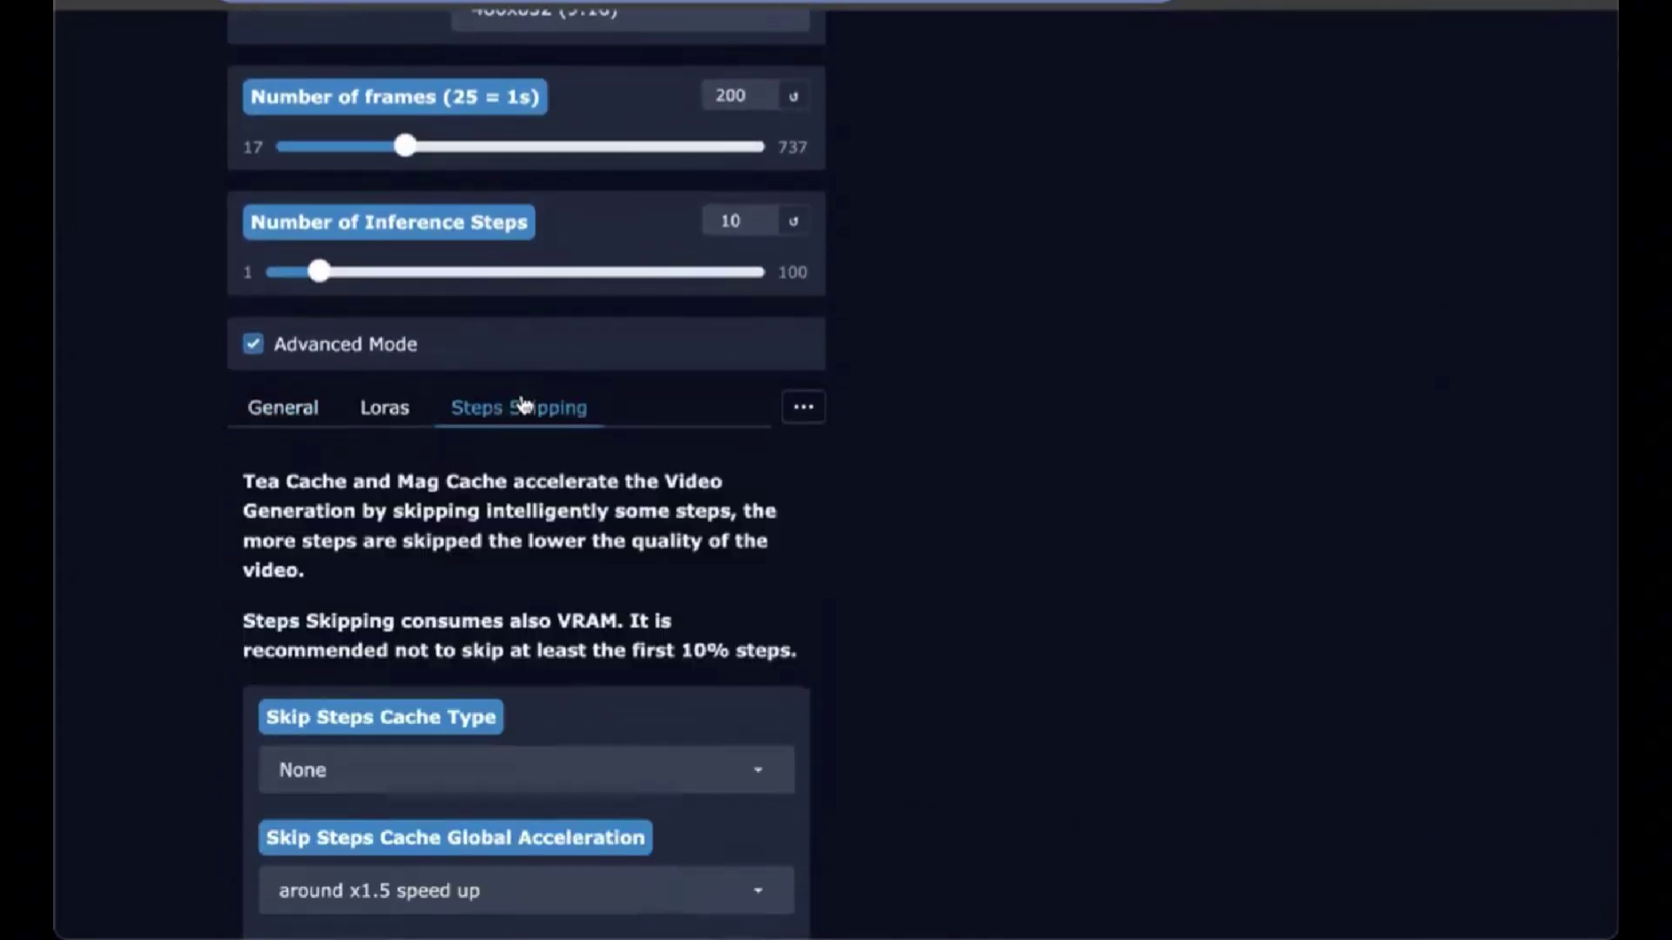
pyautogui.scroll(-3, 523, 403)
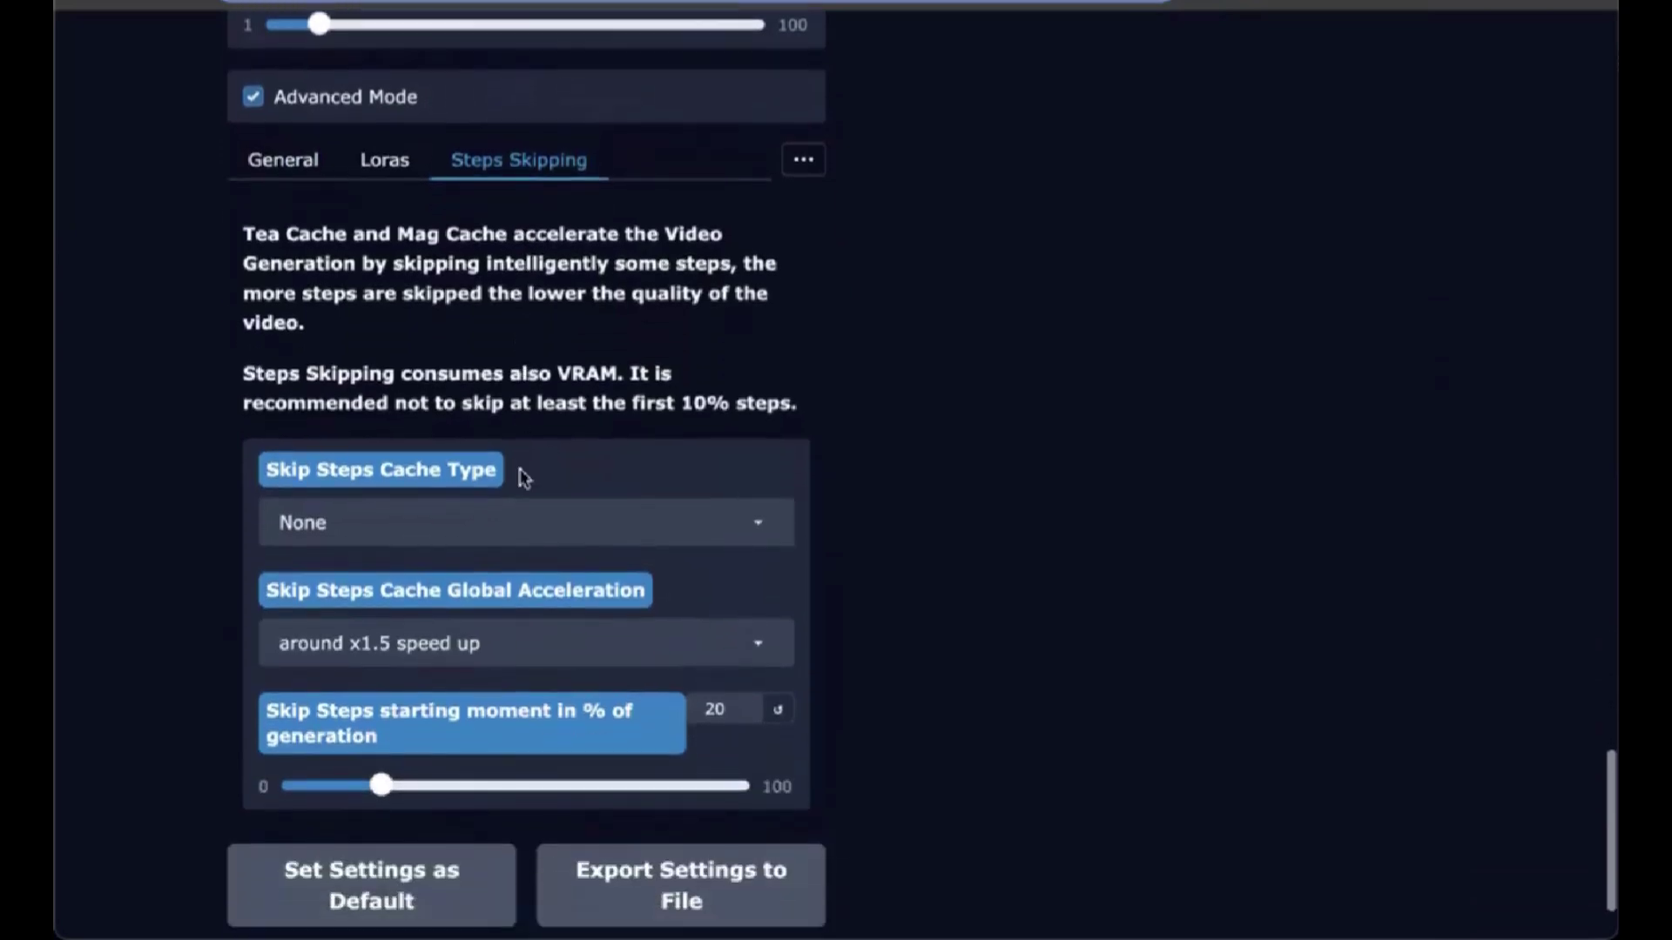
pyautogui.click(517, 523)
pyautogui.click(440, 435)
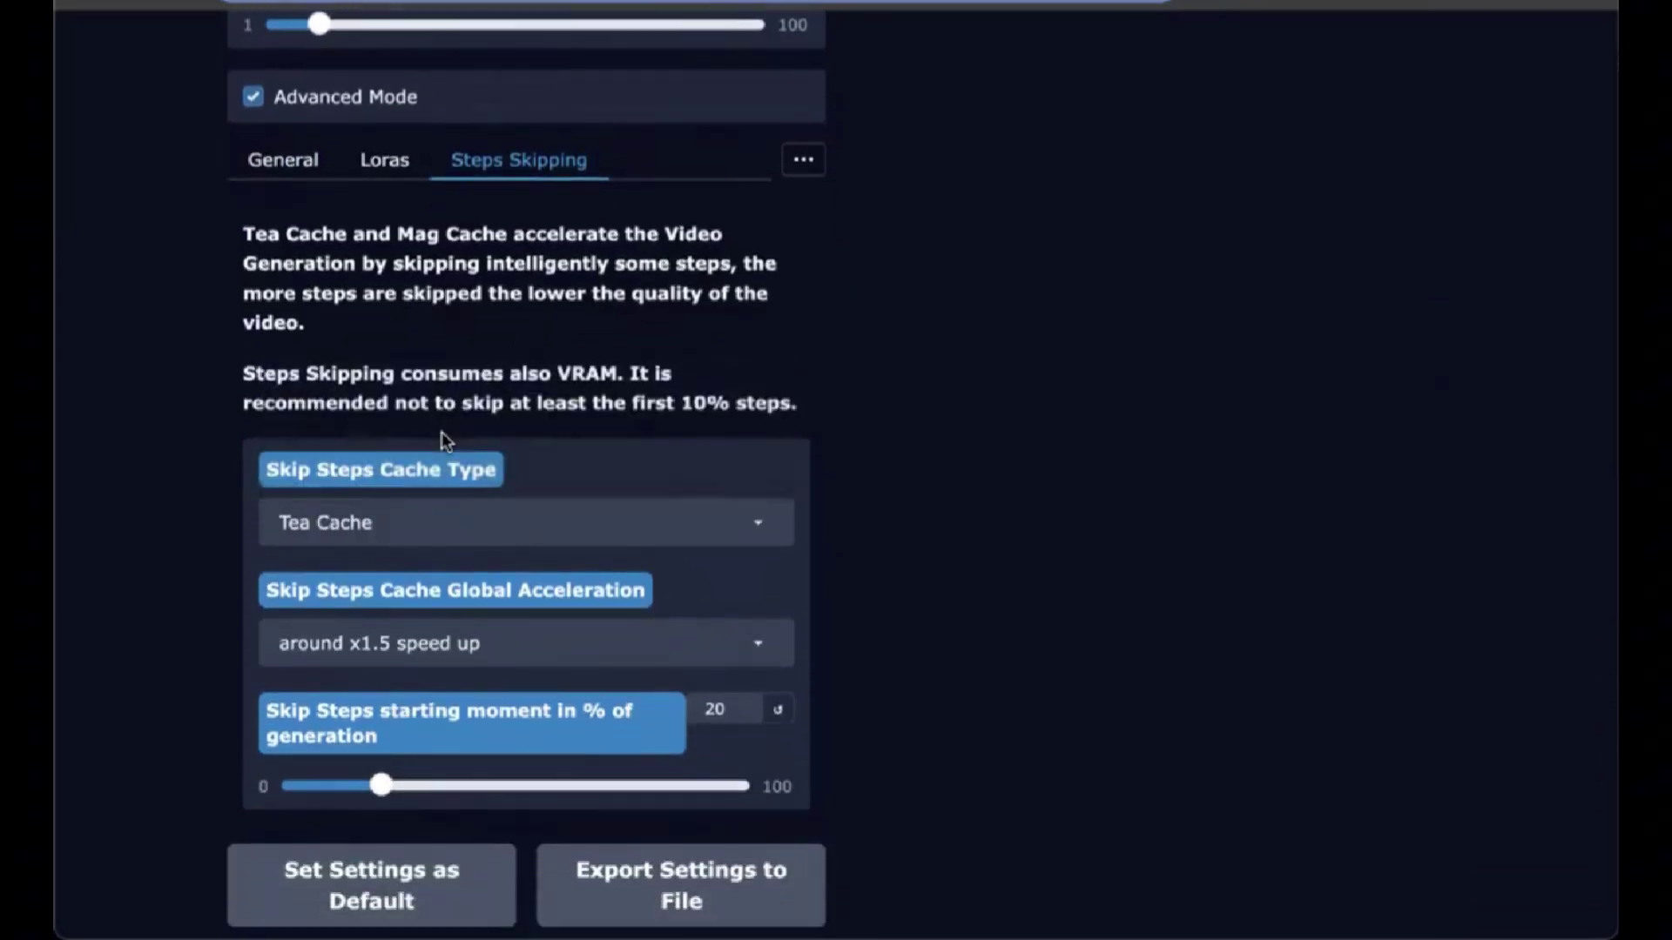
pyautogui.scroll(-2, 444, 438)
pyautogui.scroll(1, 441, 439)
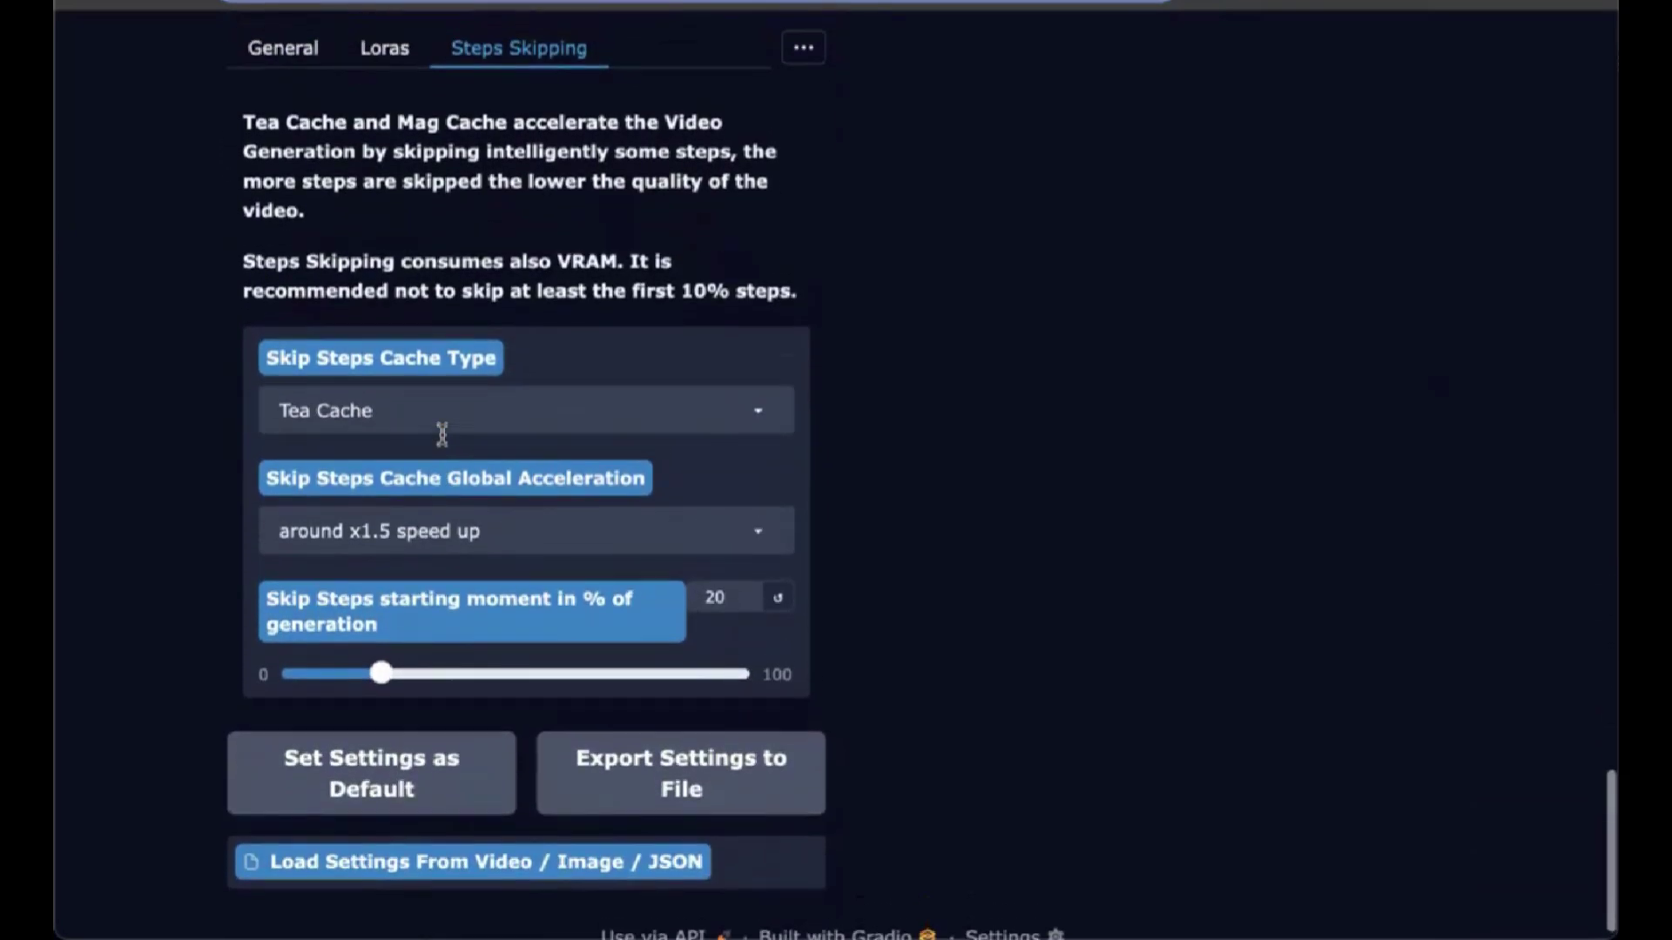
pyautogui.scroll(10, 441, 434)
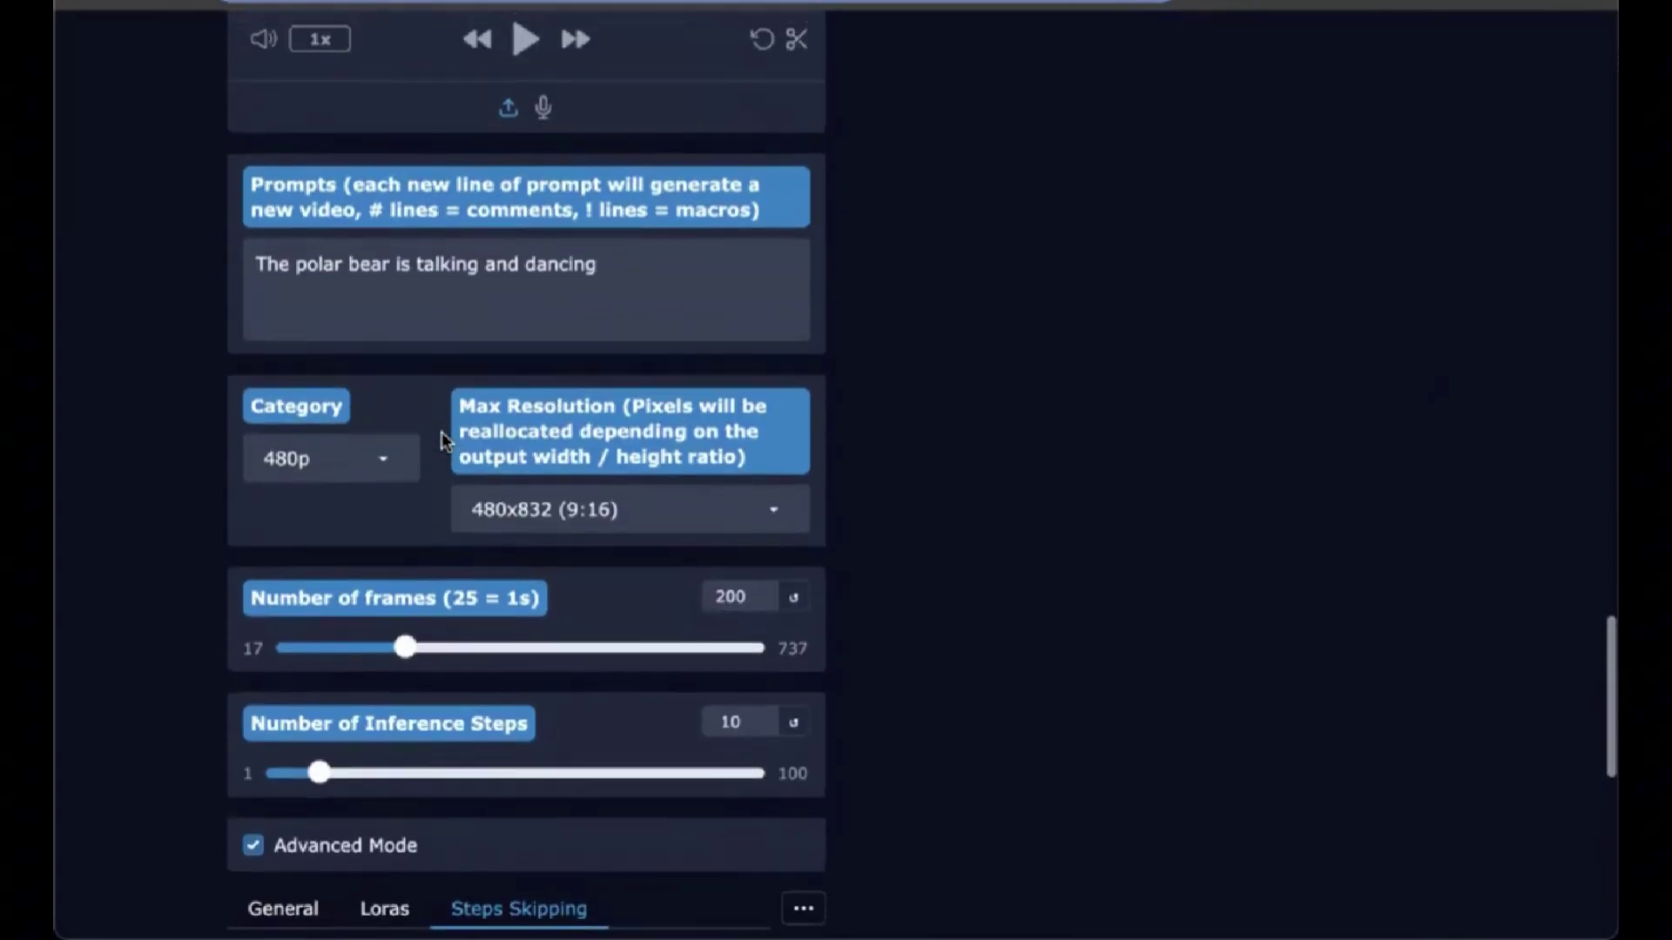
pyautogui.scroll(15, 441, 438)
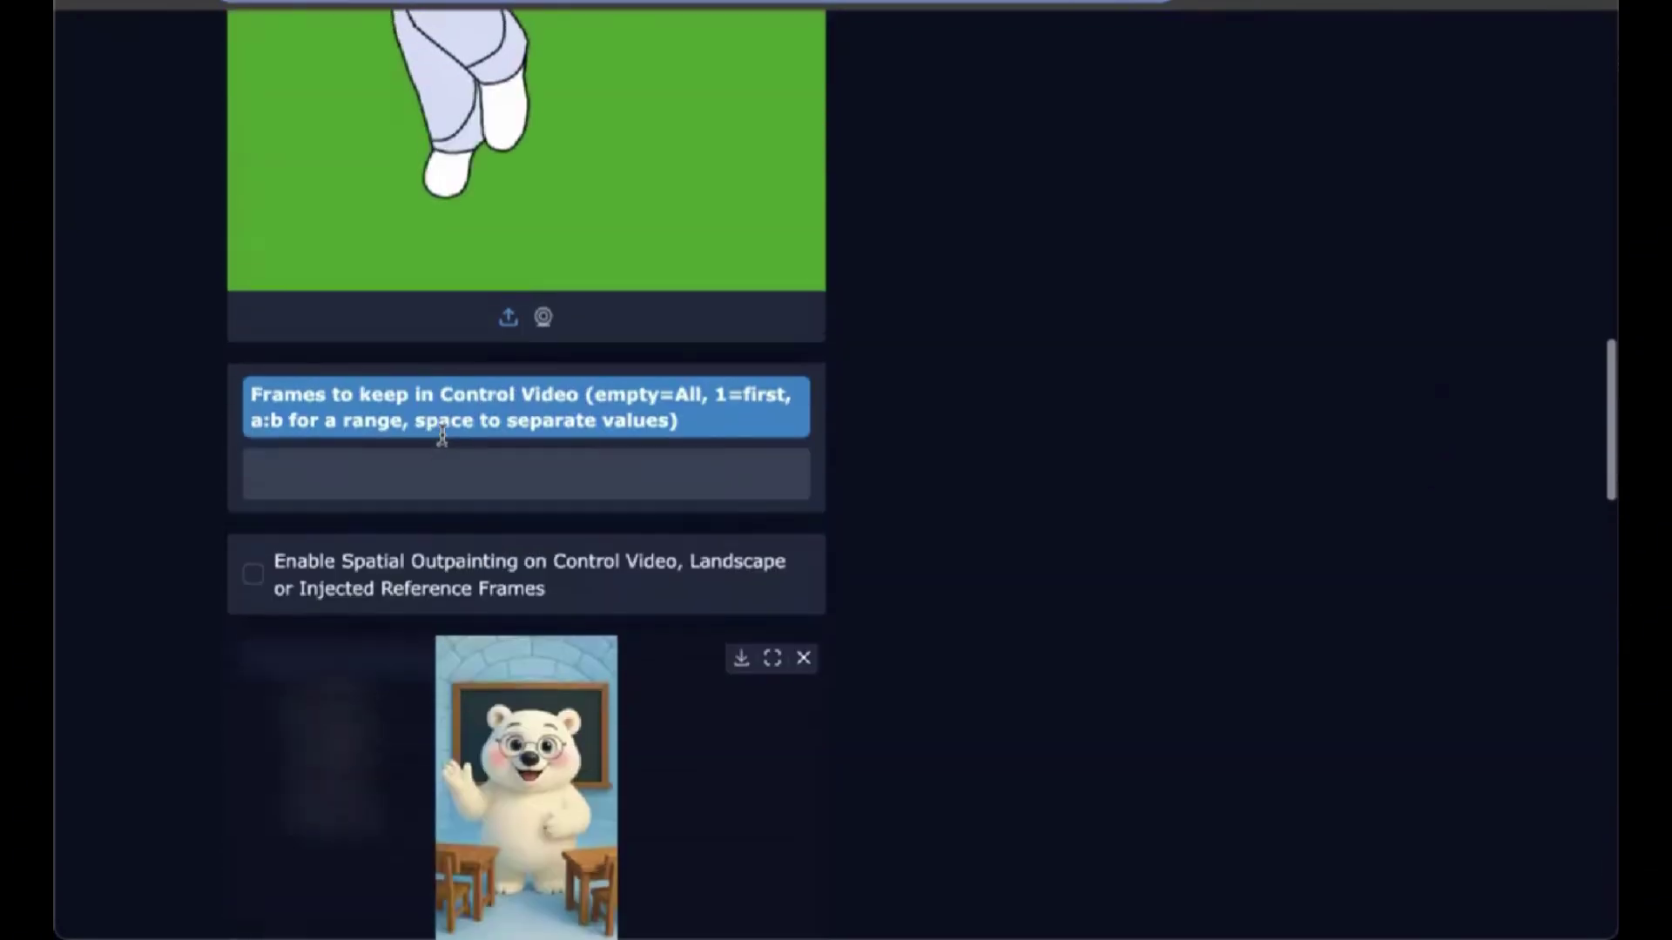
pyautogui.scroll(10, 442, 431)
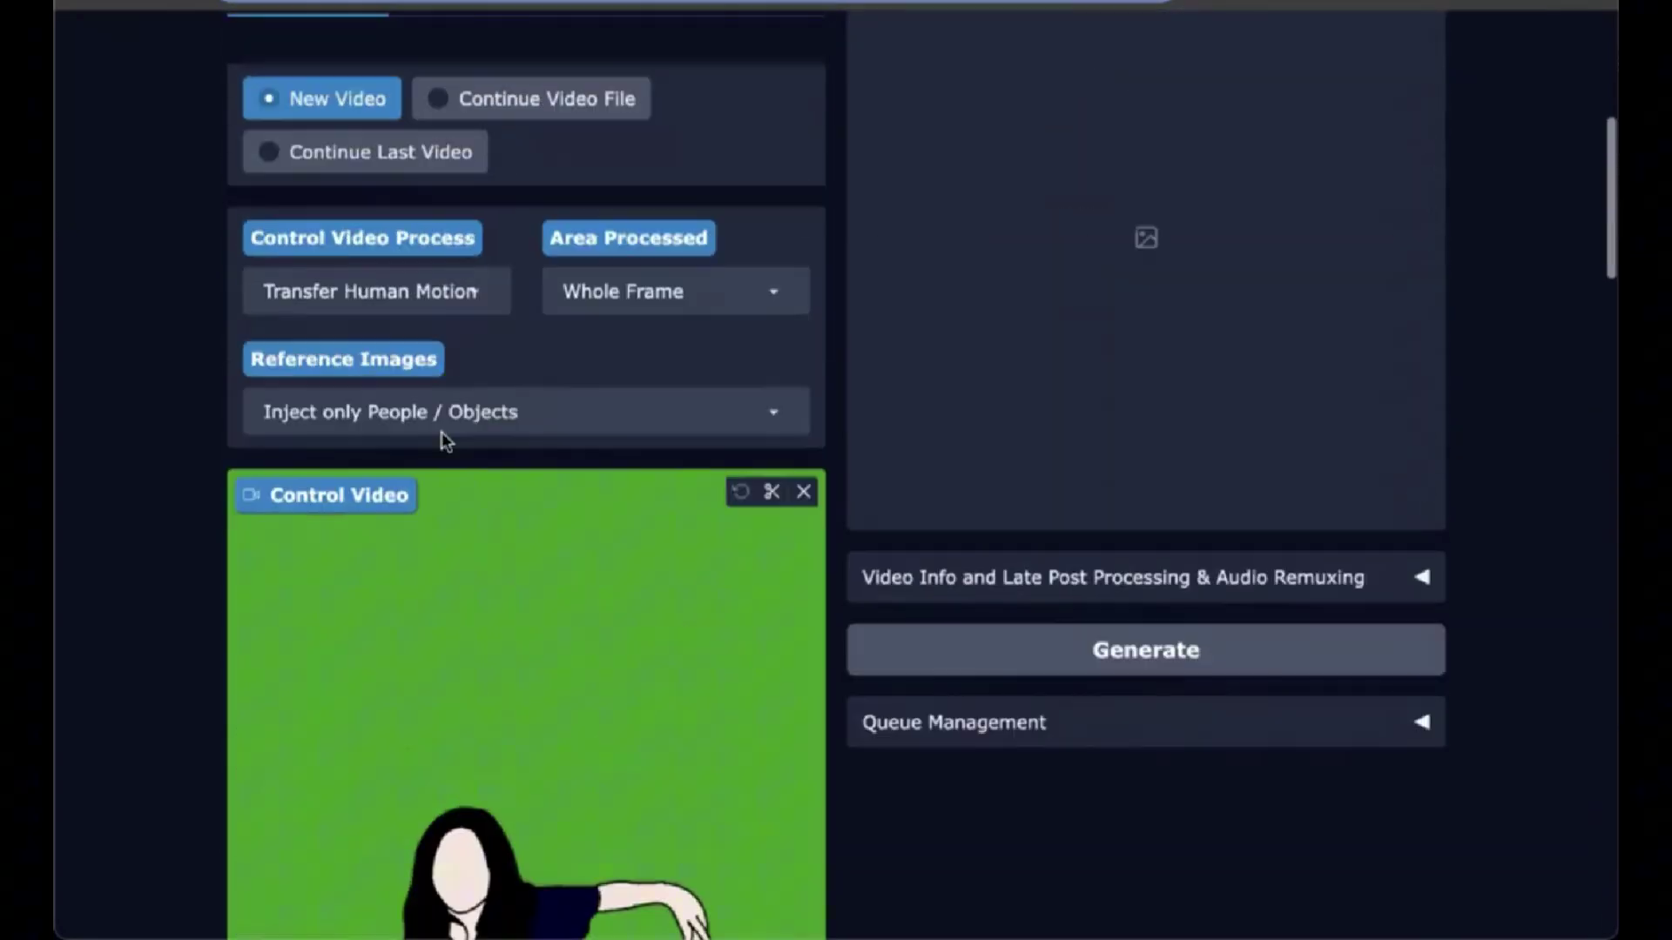
# Step: Launch generation and wait while the Vace Multitalk FusioniX 14B model loads and denoising begins
pyautogui.scroll(5, 441, 432)
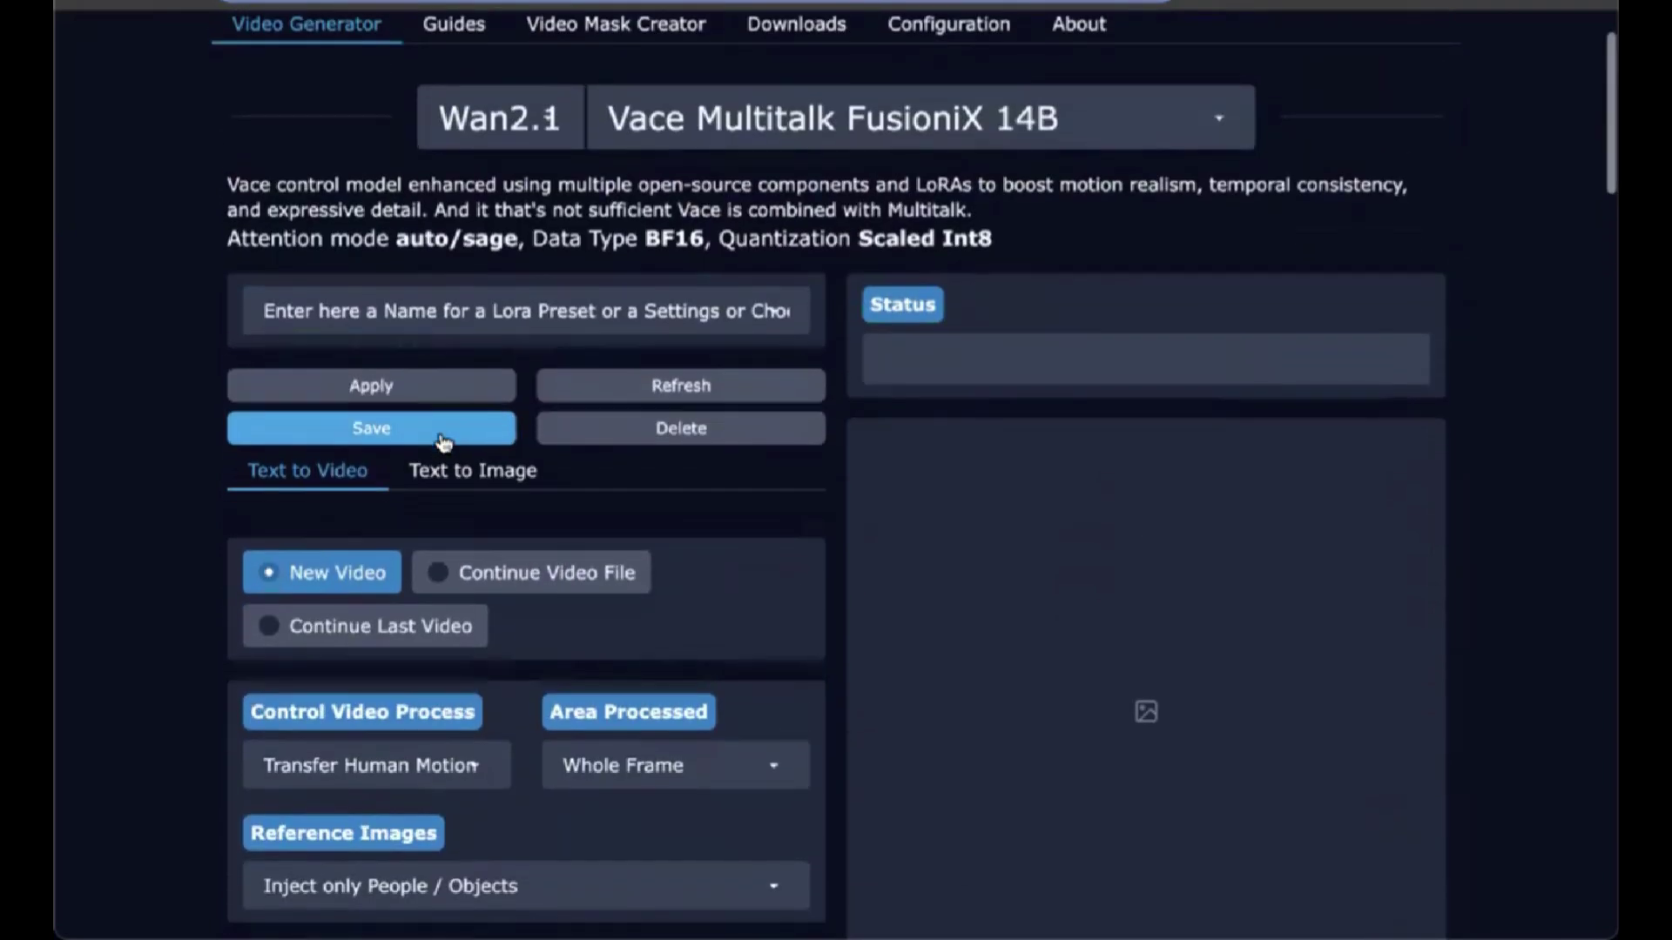
pyautogui.scroll(-7, 442, 444)
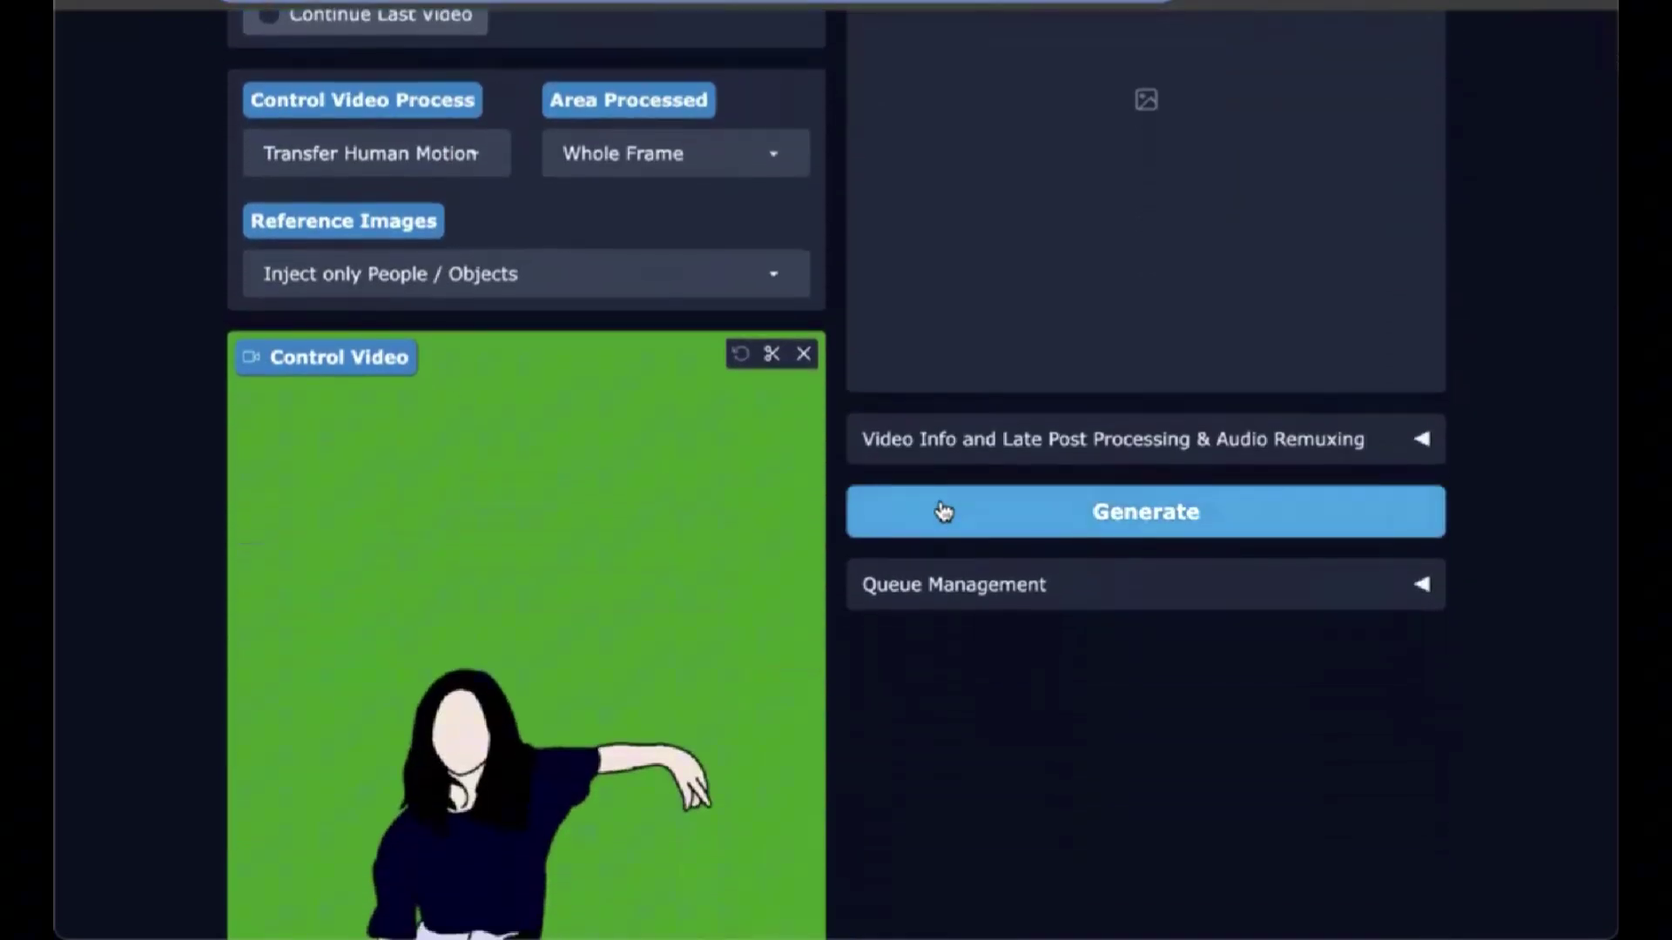
pyautogui.click(943, 512)
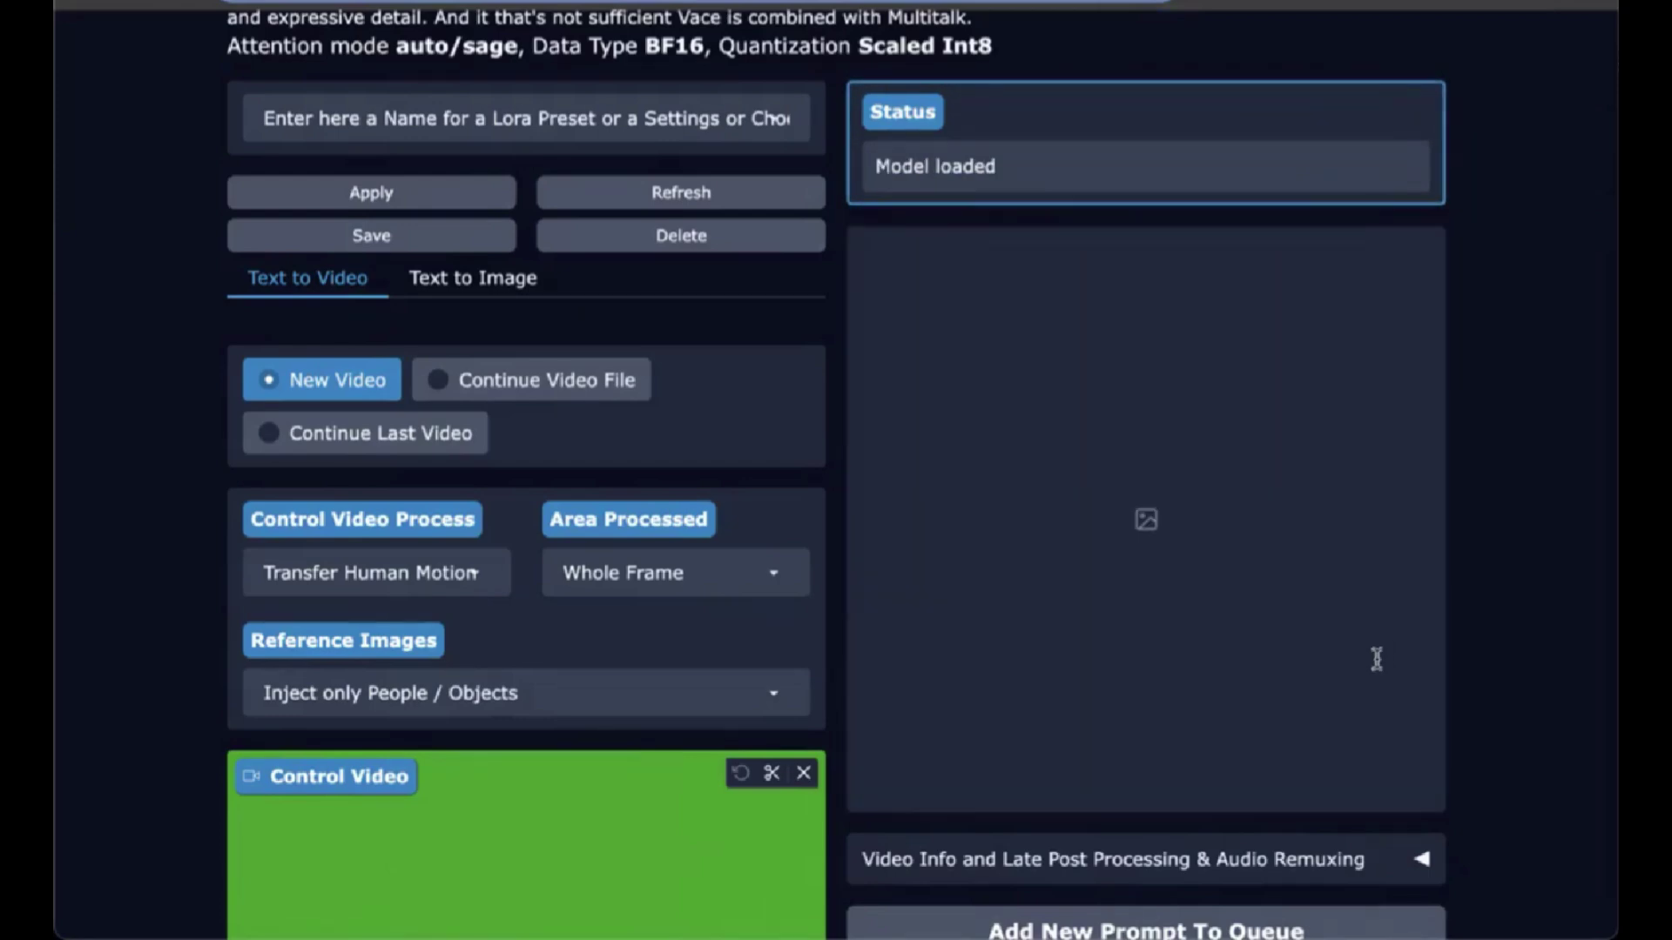
pyautogui.scroll(3, 1223, 496)
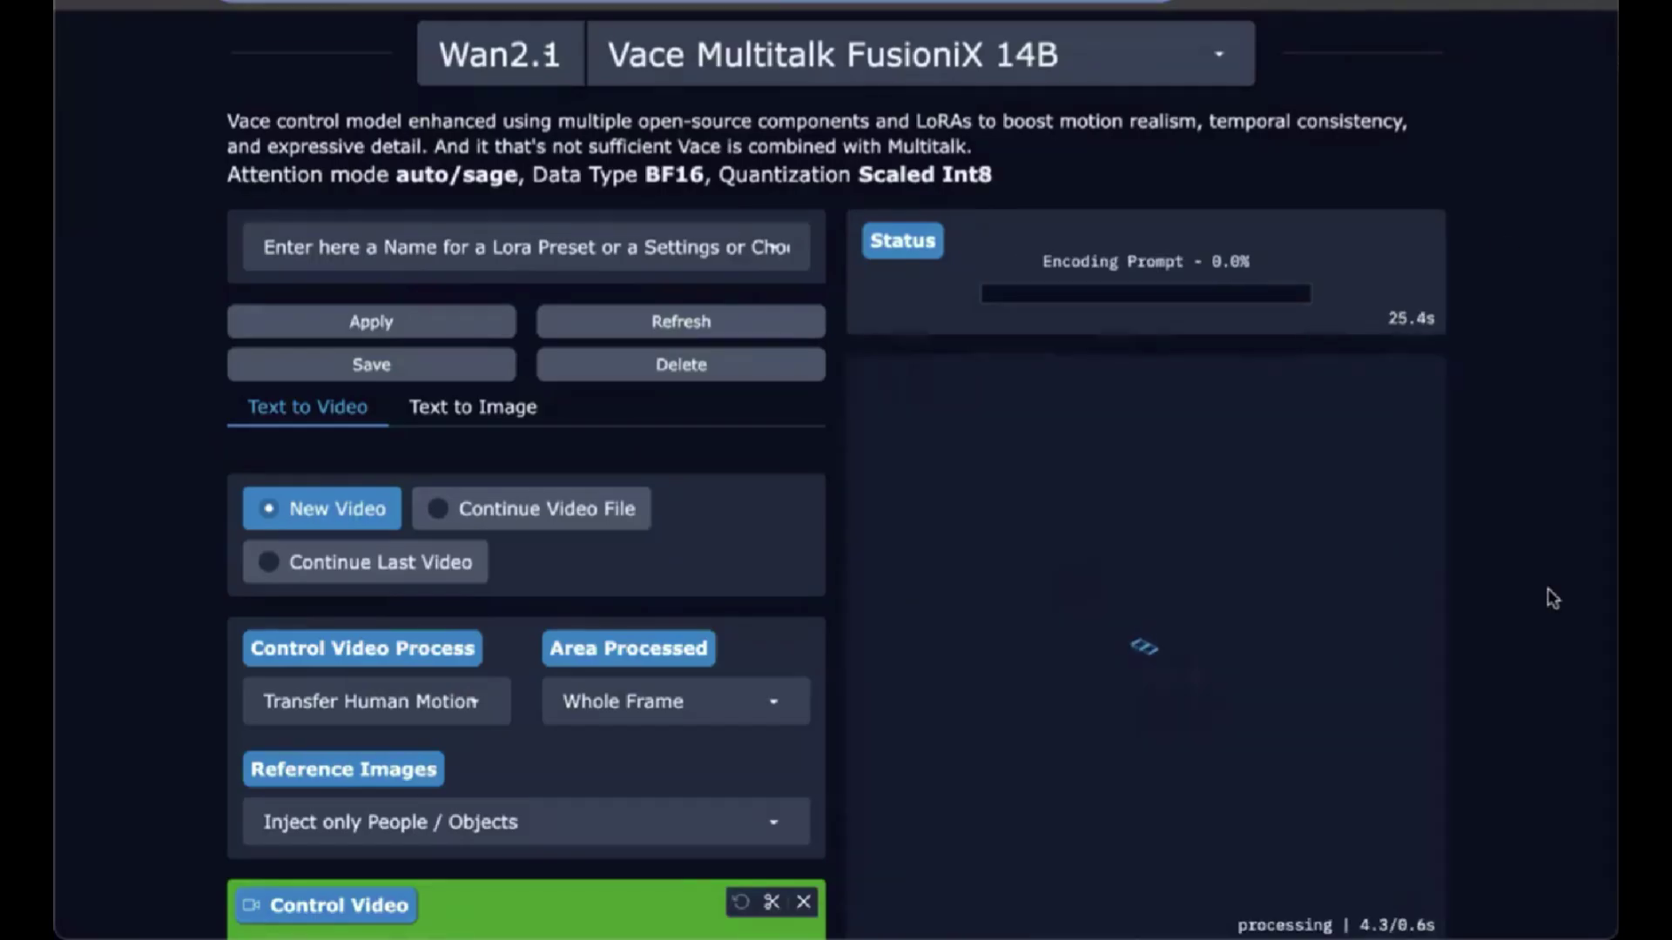
pyautogui.scroll(-1, 1549, 597)
pyautogui.click(772, 677)
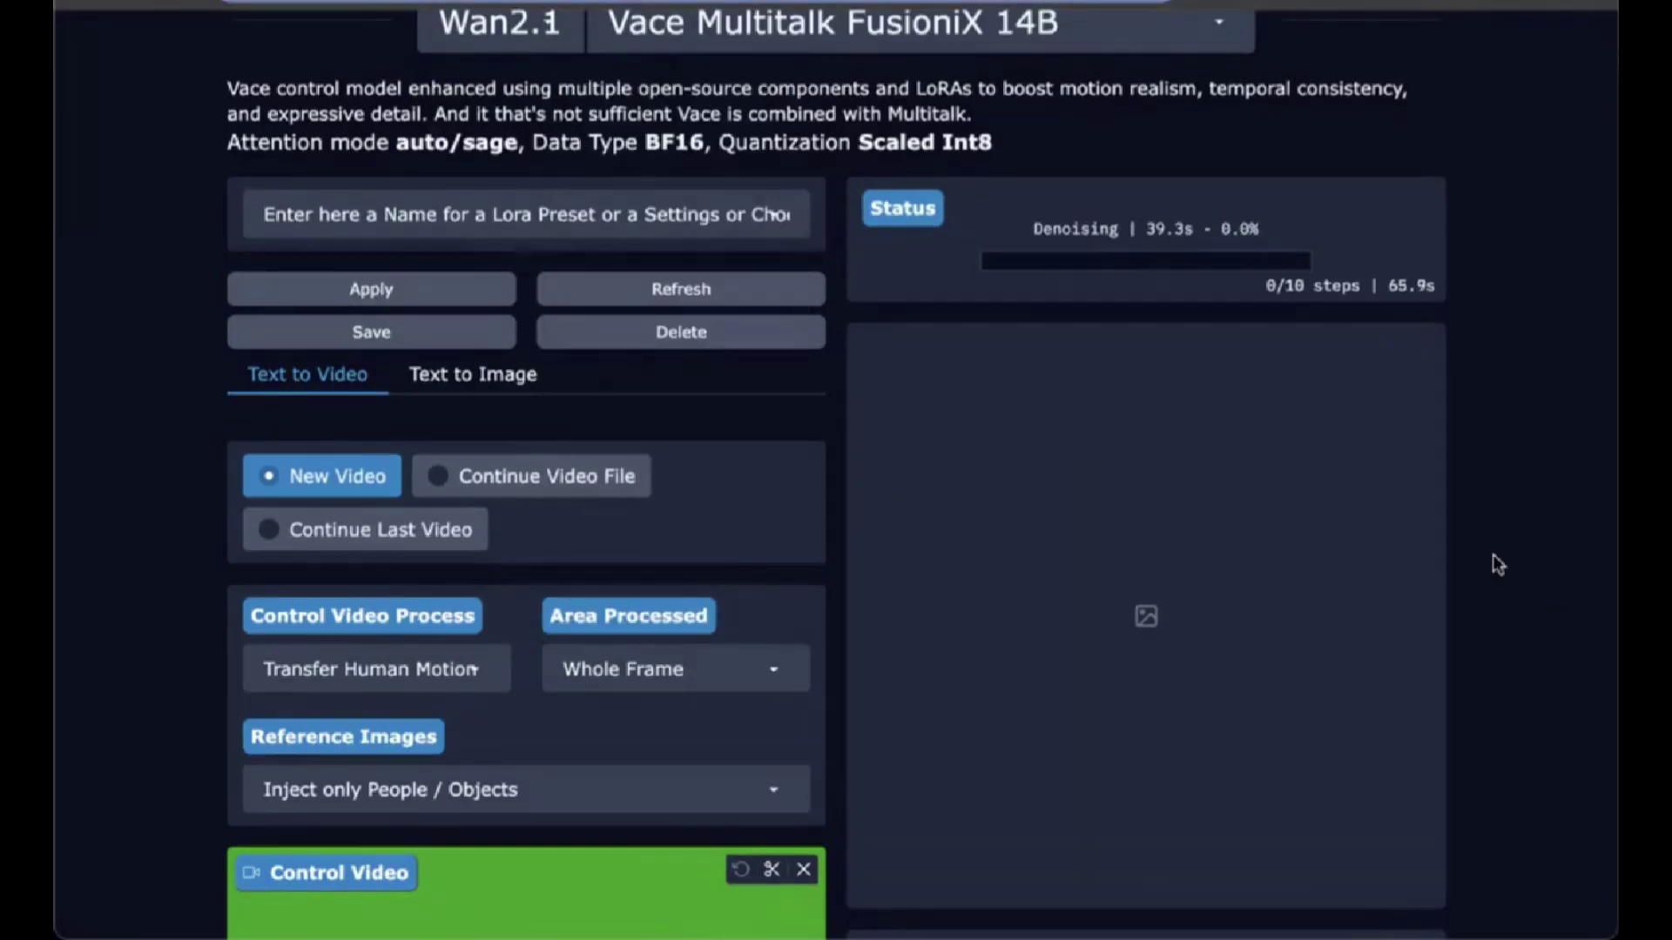
# Step: Wait as denoising progresses through its 10 steps toward the finished video
pyautogui.scroll(-1, 1497, 564)
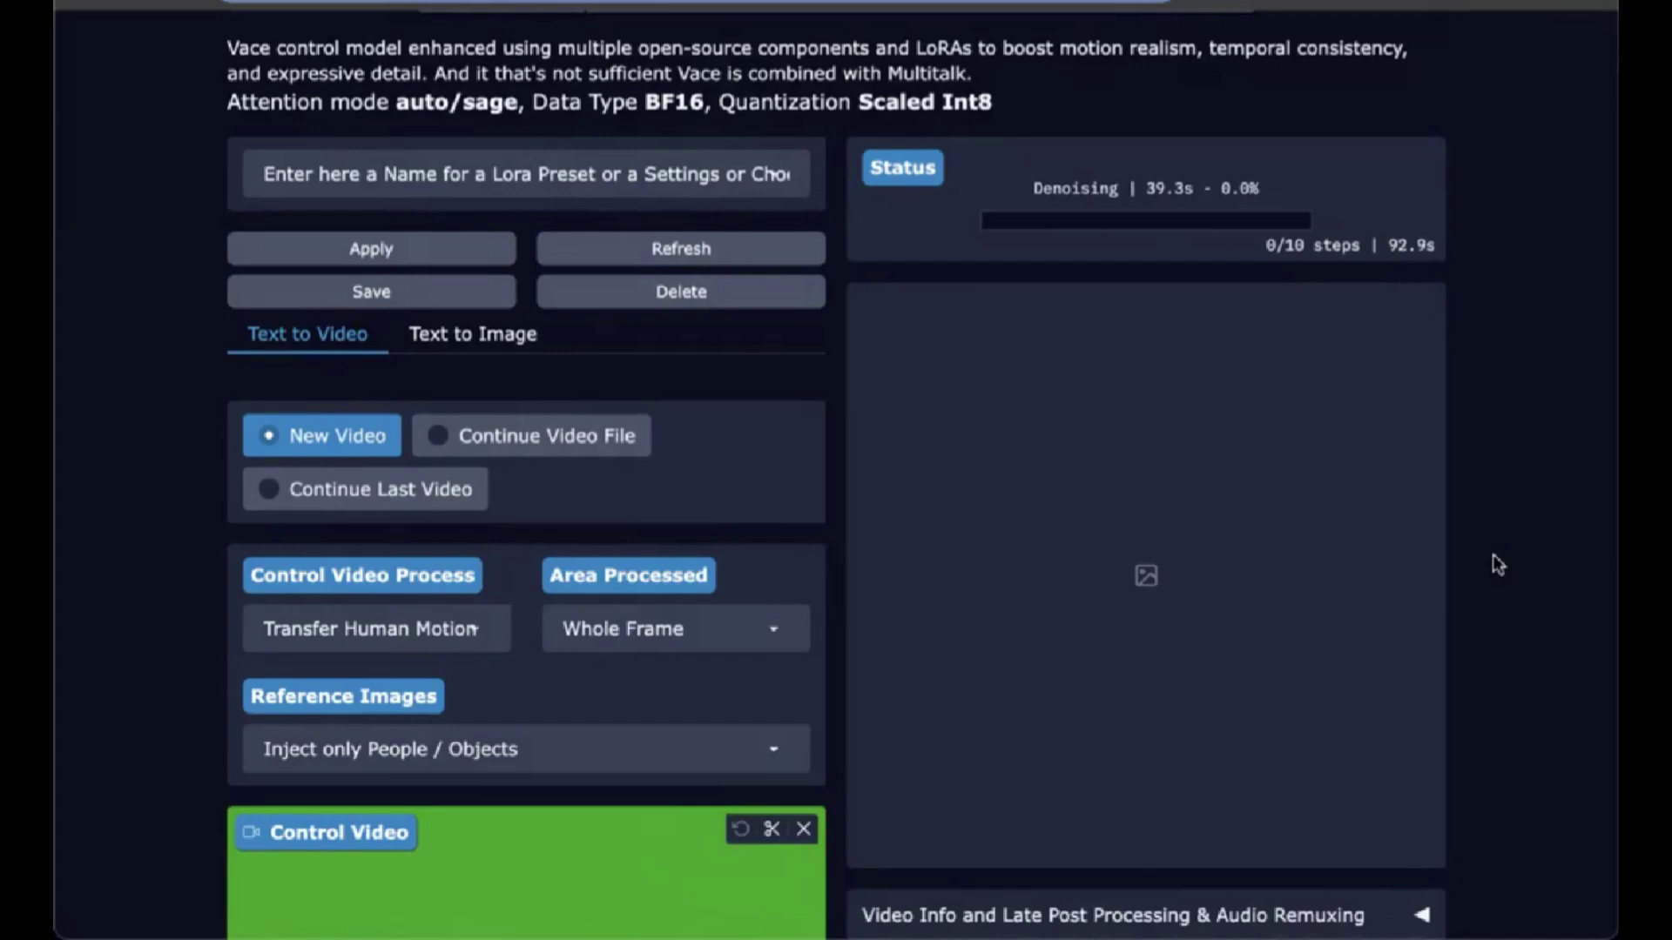
pyautogui.scroll(-1, 1494, 560)
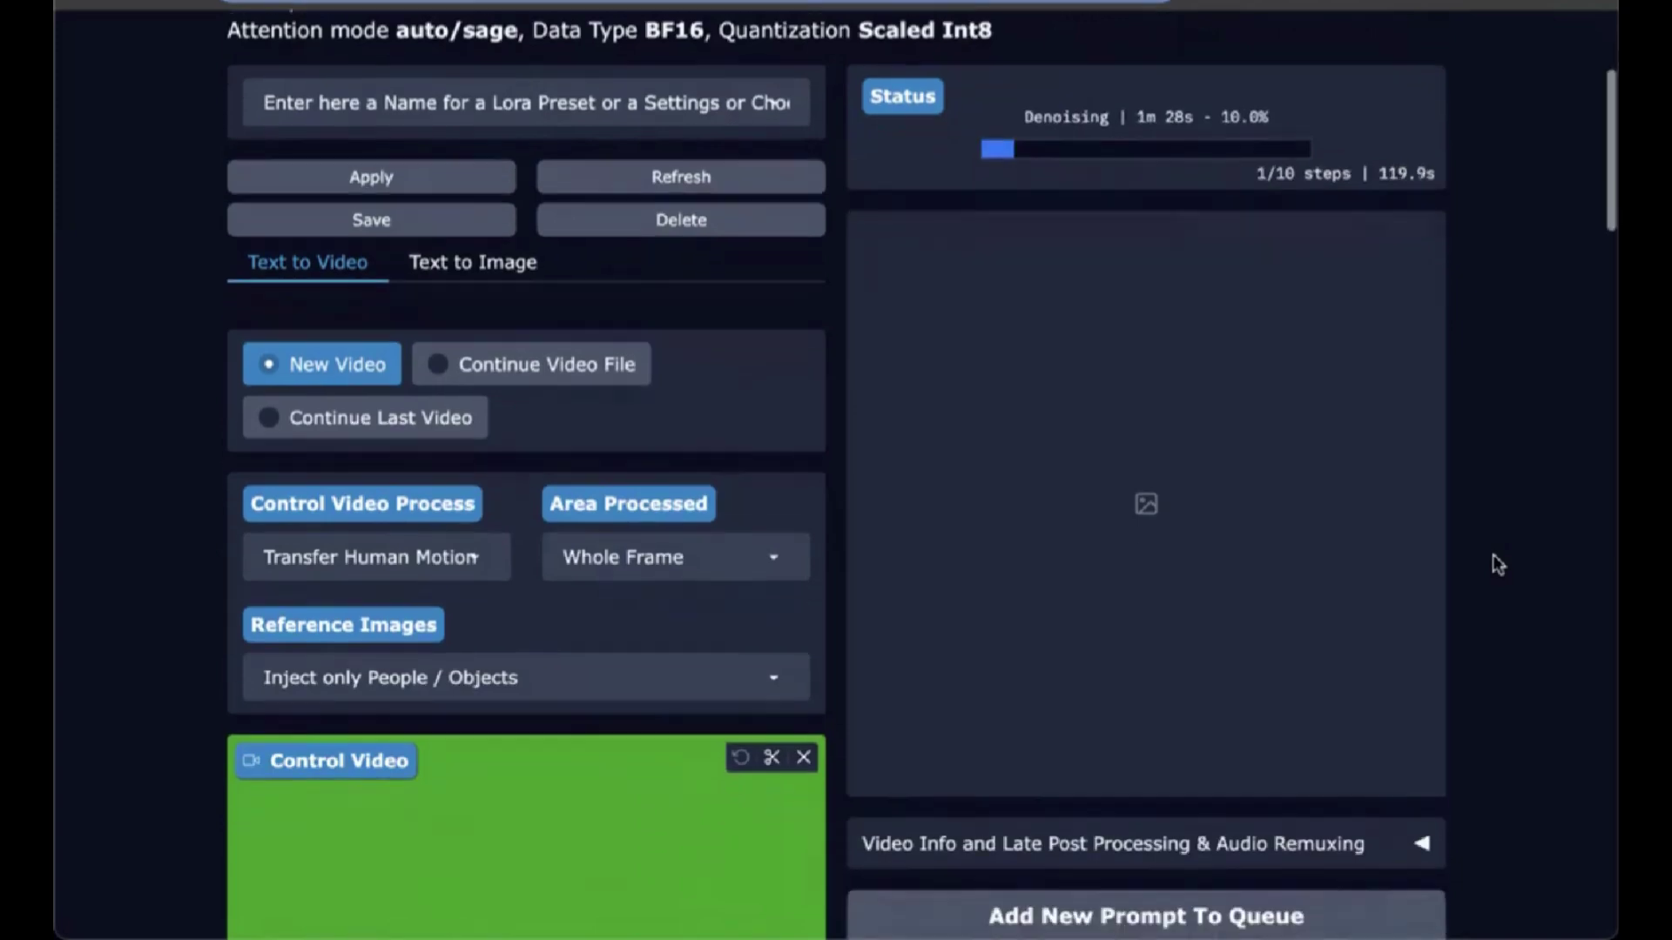